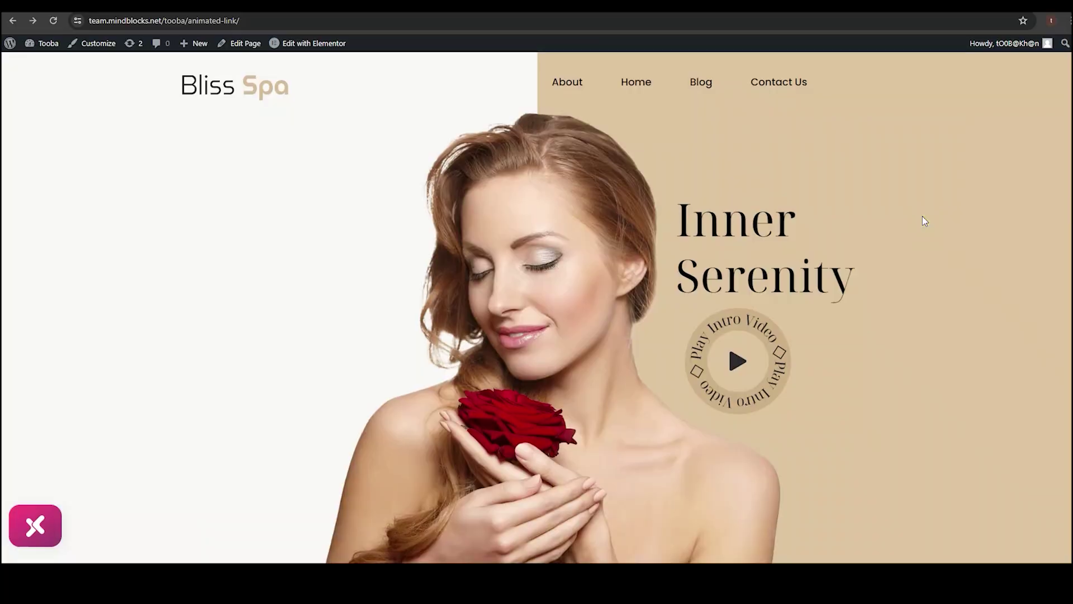
Step: Follow the Facial Treatment link in Our Services and browse the animated-link-services page
scroll(922, 215, "down", 7)
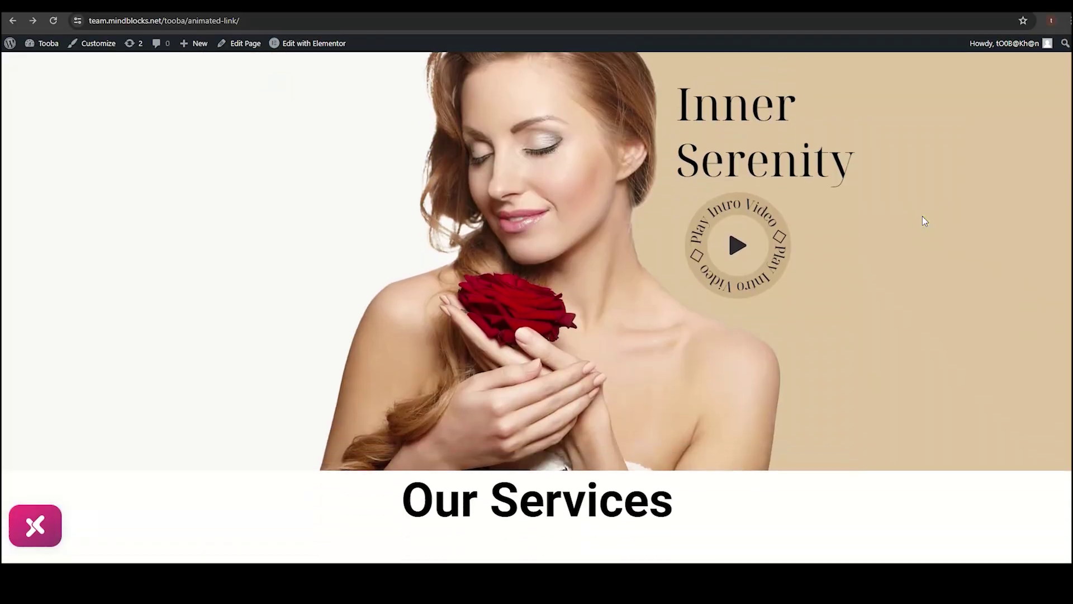
scroll(922, 216, "down", 3)
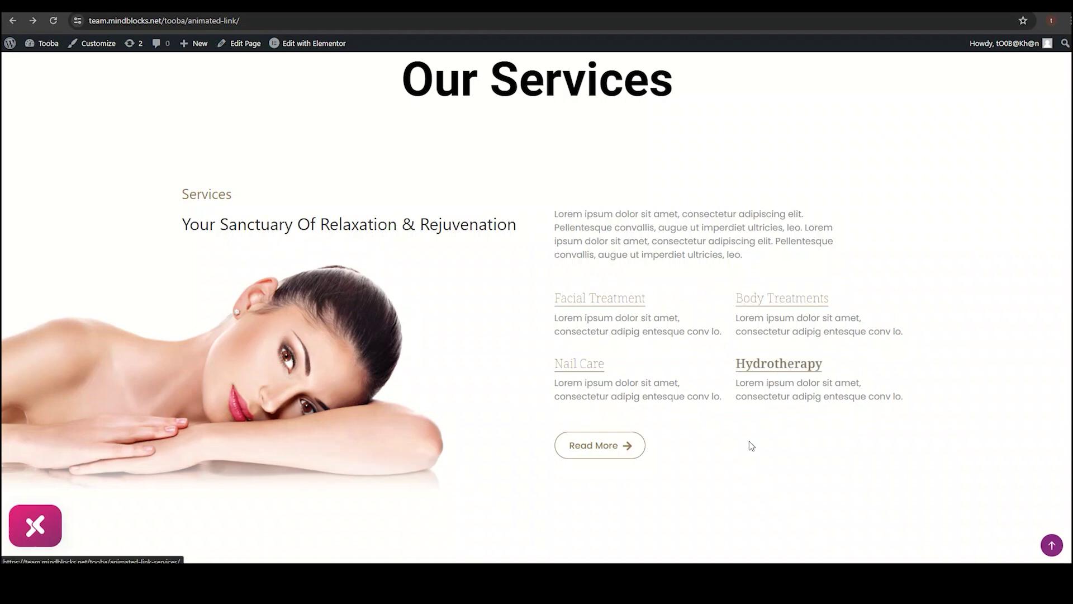
scroll(748, 445, "up", 2)
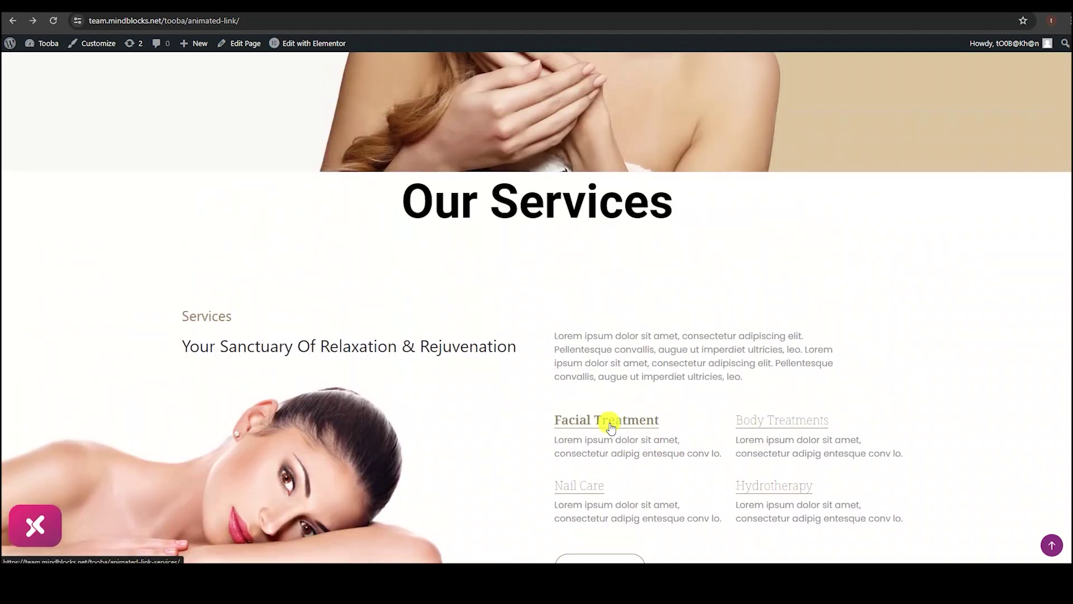
left_click(612, 429)
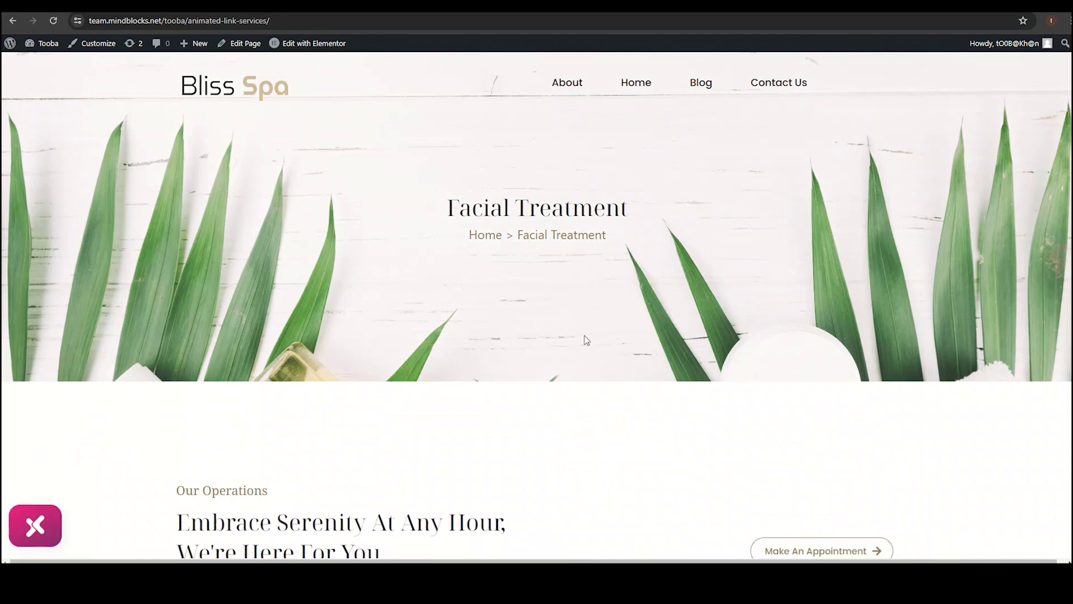
scroll(585, 335, "down", 3)
scroll(585, 334, "down", 7)
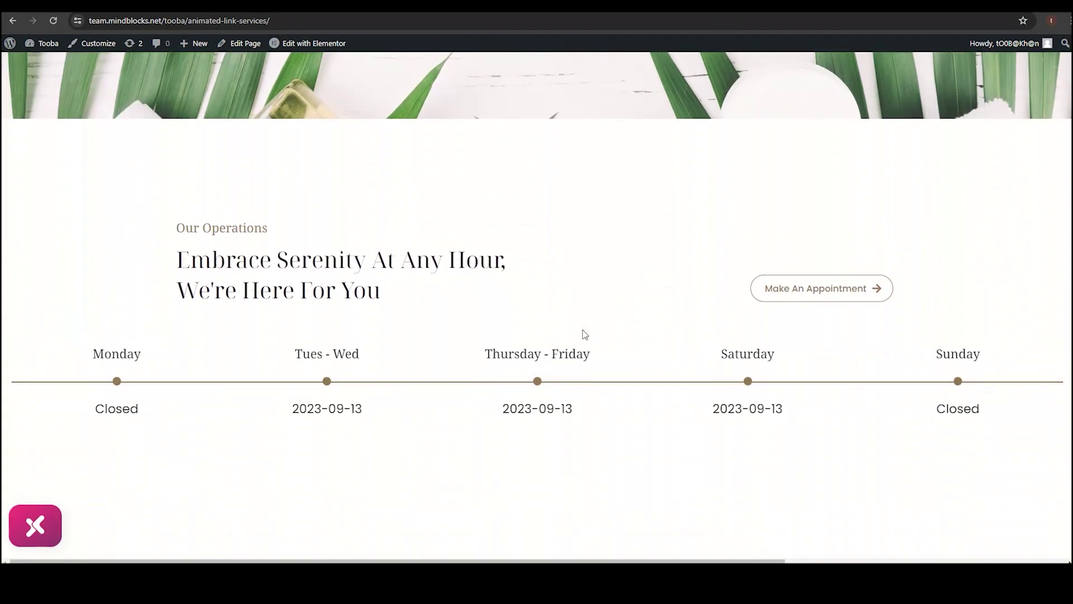
scroll(582, 334, "up", 10)
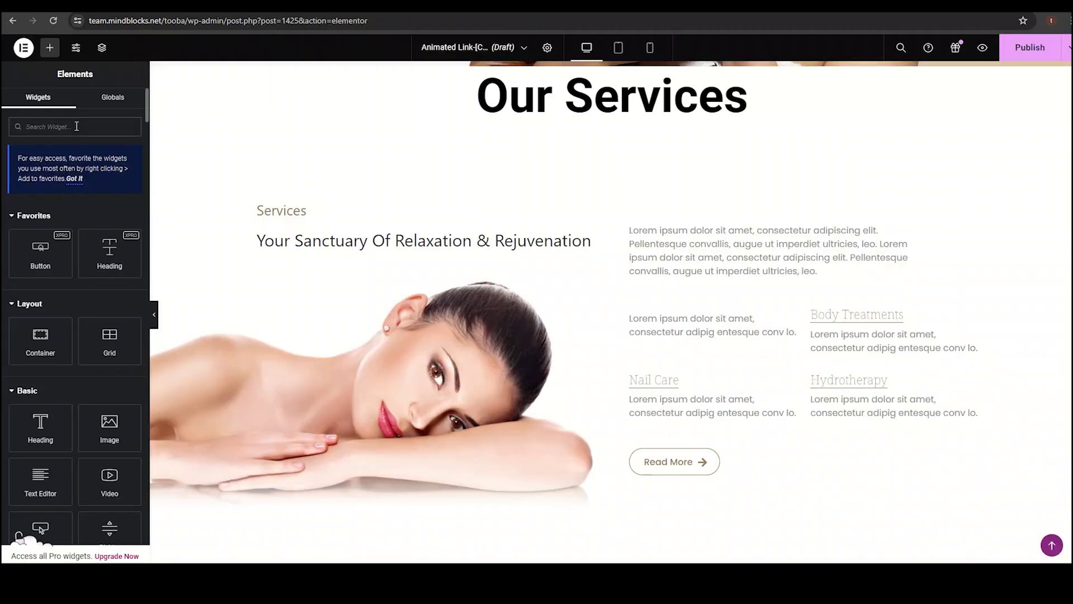
Step: Search 'animated l' and drop an Animated Link widget into the first service slot
type("anim")
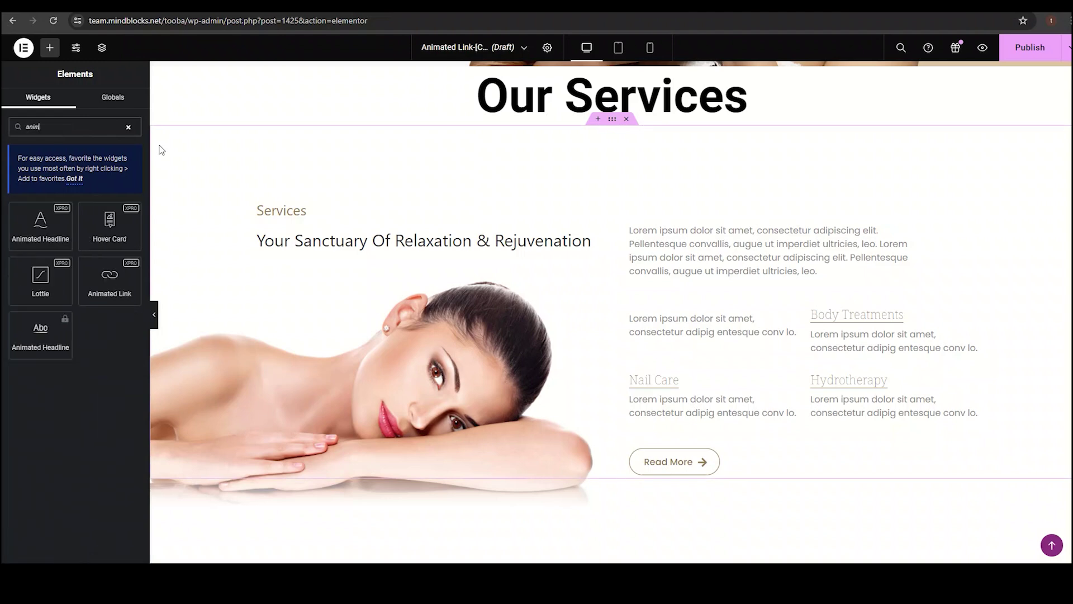
type("ated link")
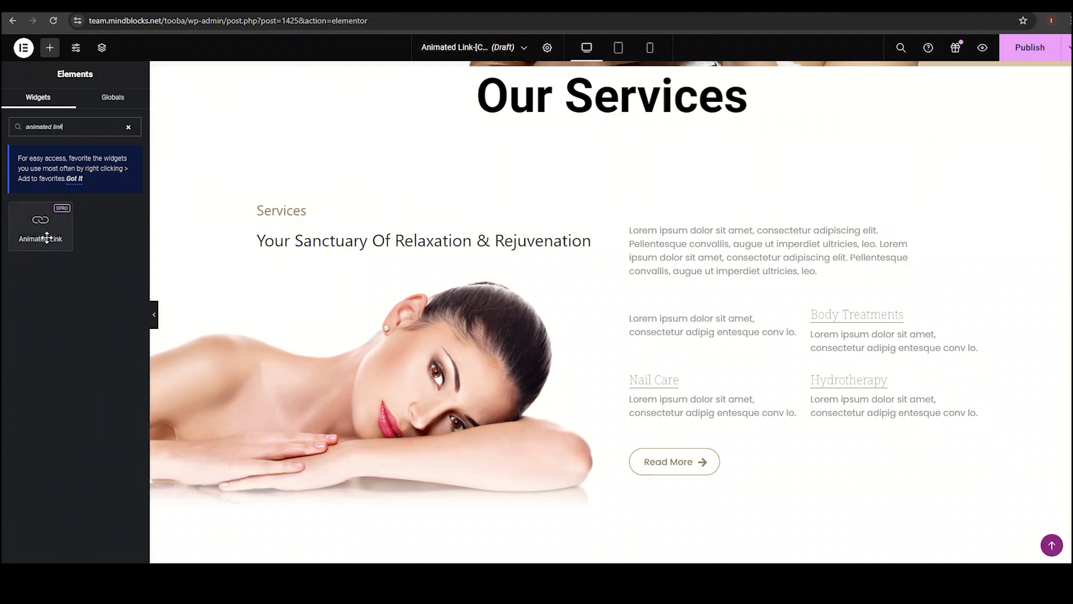
left_click_drag(47, 237, 719, 318)
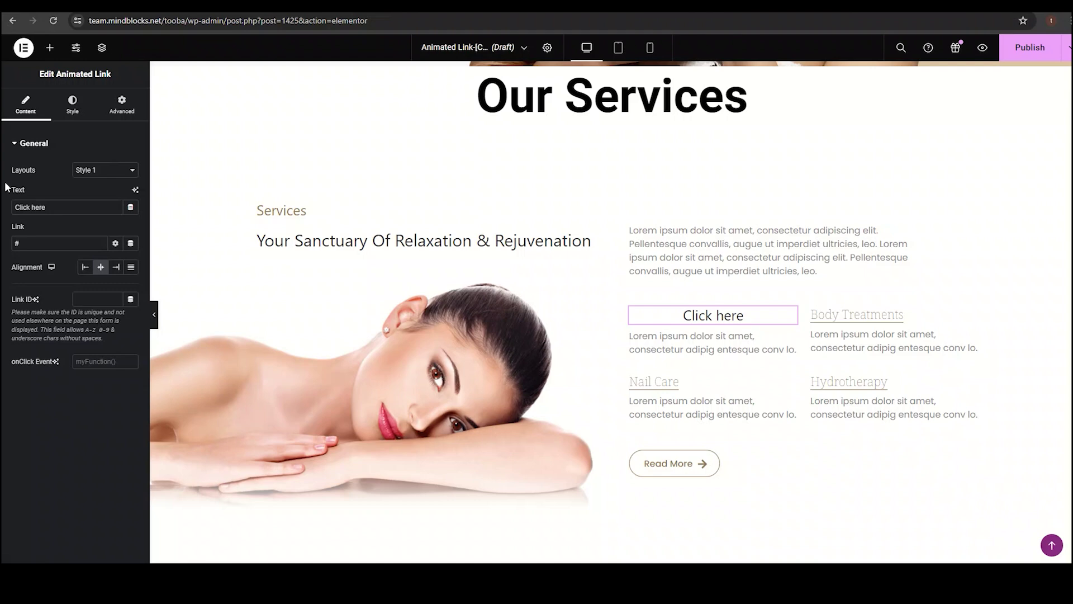
Step: Compare link layouts Style 5, 10 and 20, settling on Style 10
left_click(110, 169)
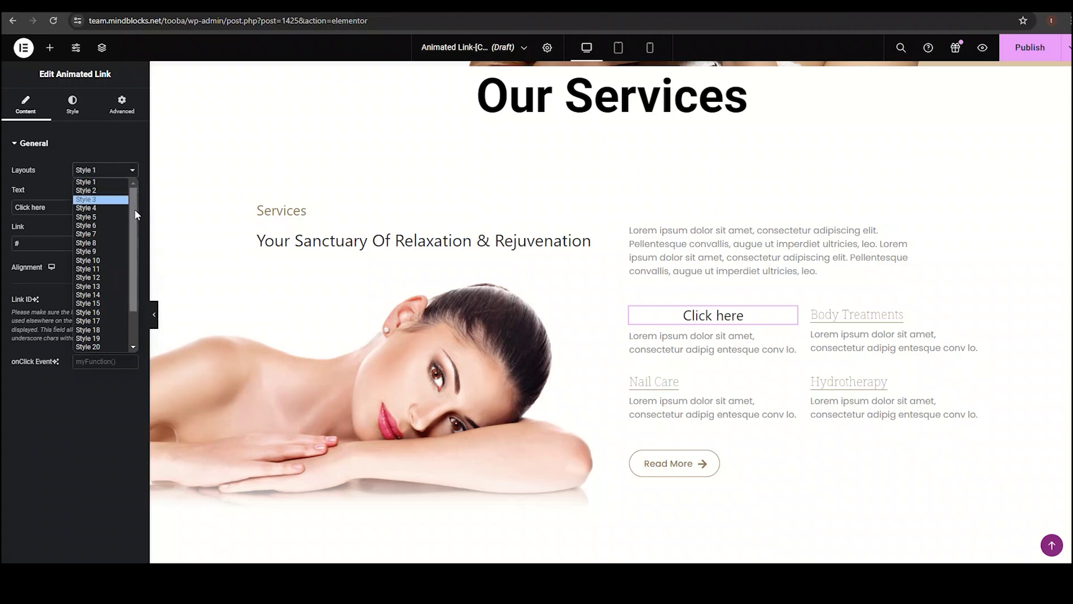
mouse_move(133, 213)
left_mouse_down()
mouse_move(127, 276)
mouse_move(125, 203)
left_mouse_up()
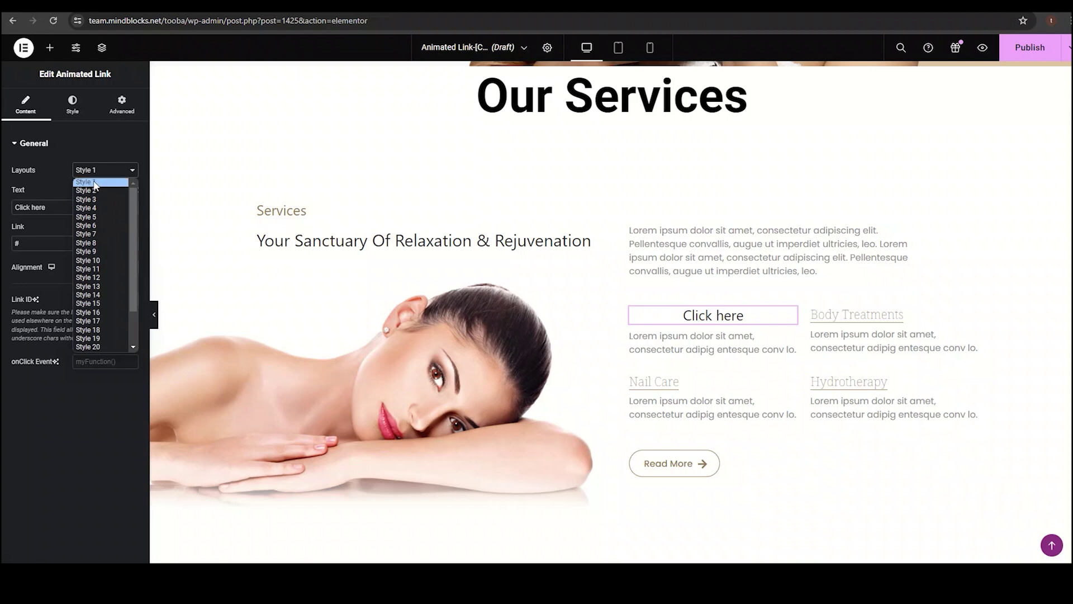
left_click(103, 182)
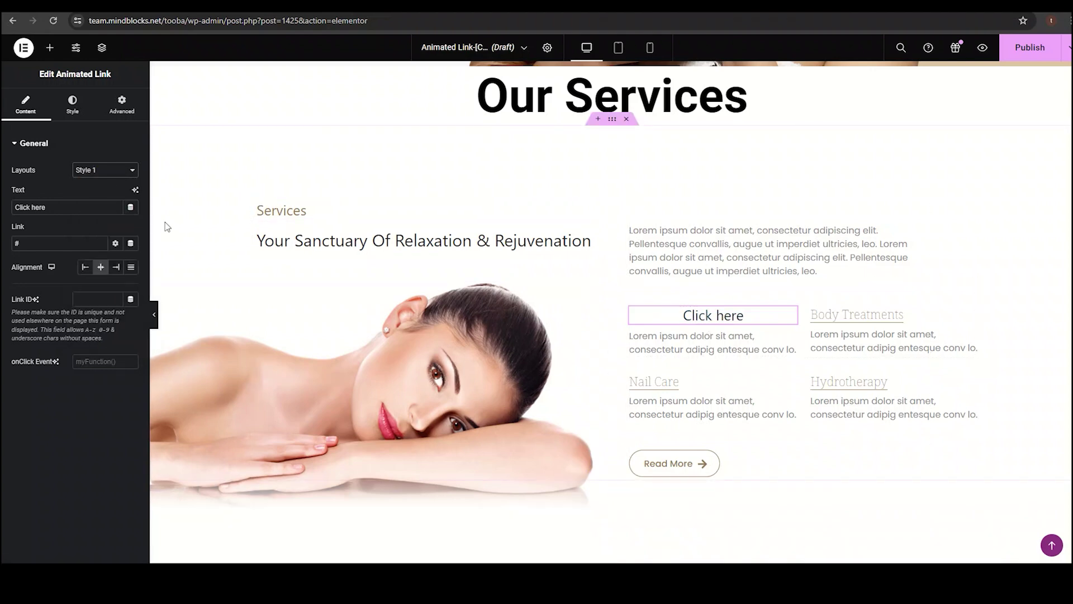
left_click(106, 169)
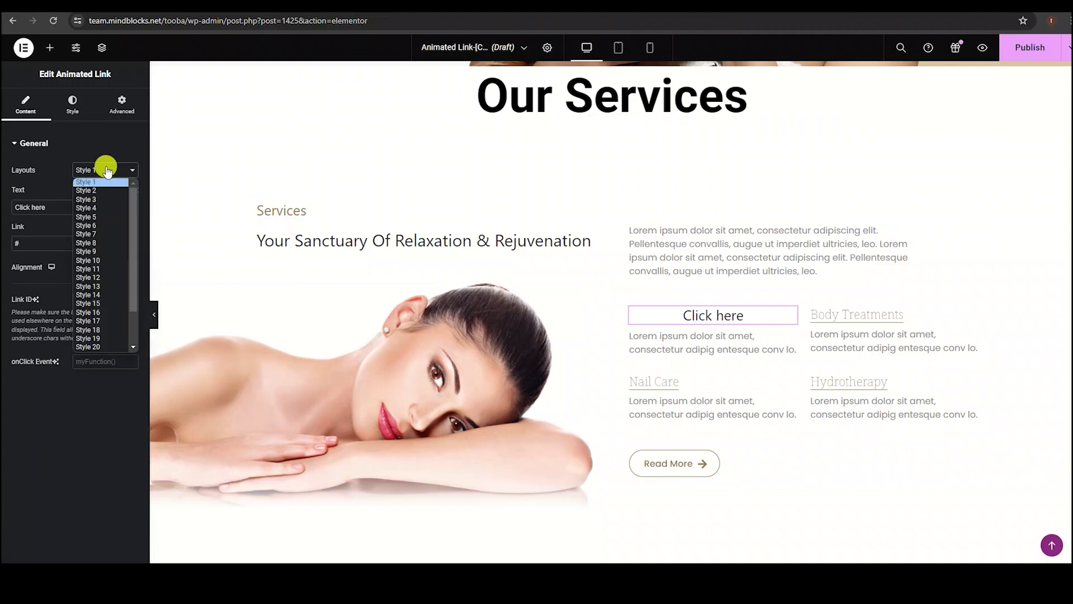
left_click(110, 216)
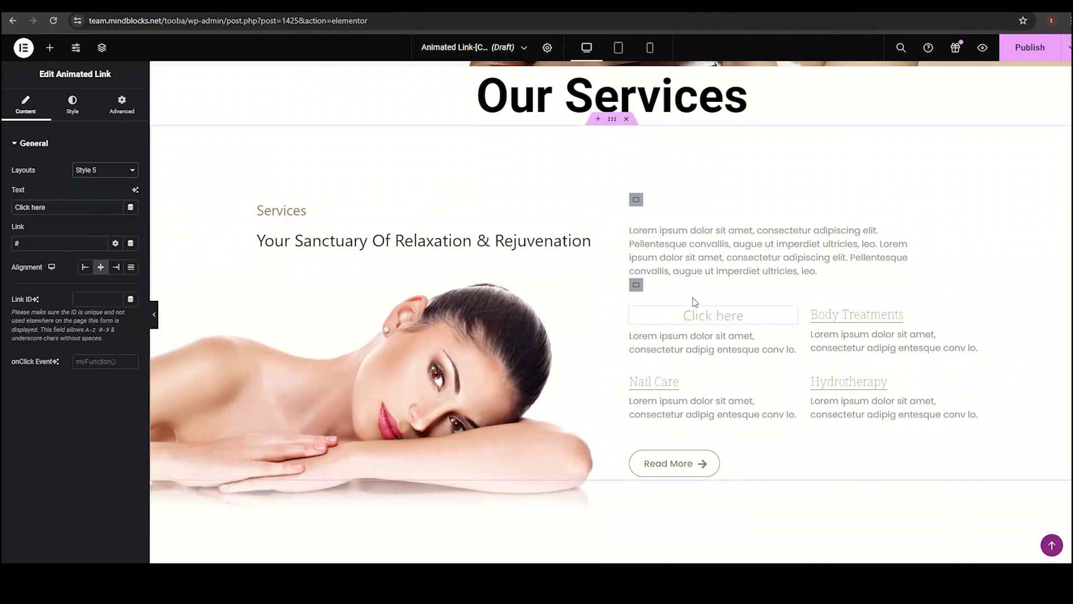
left_click(107, 169)
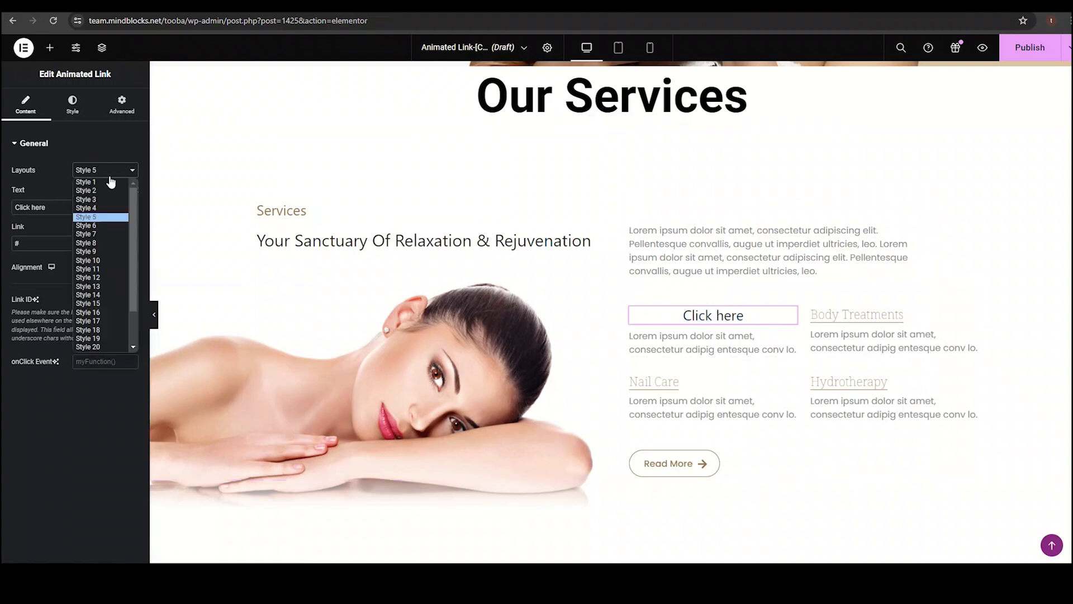
left_click(111, 259)
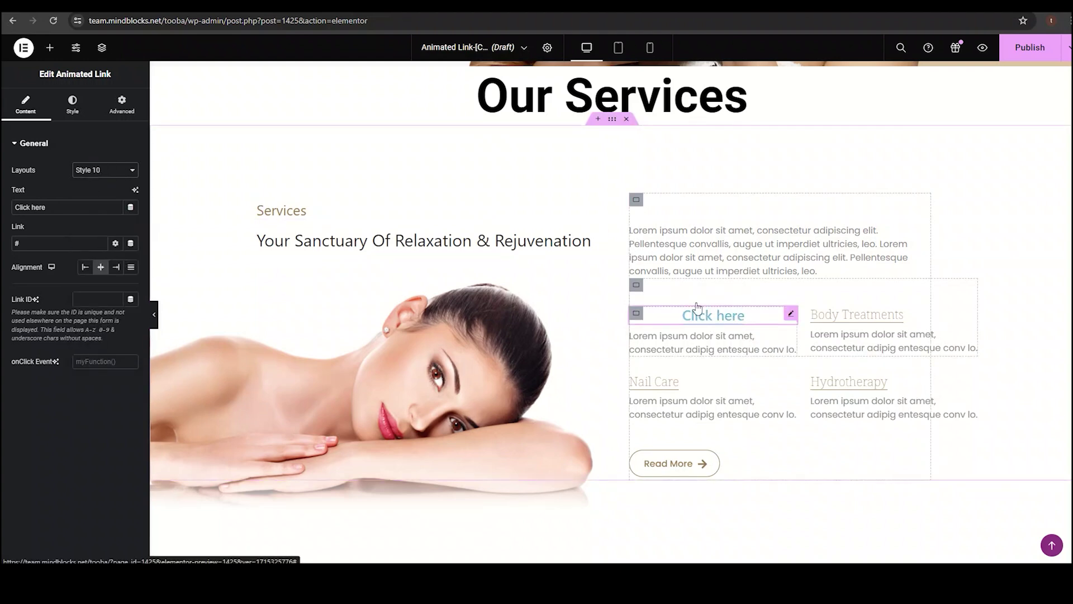
left_click(120, 173)
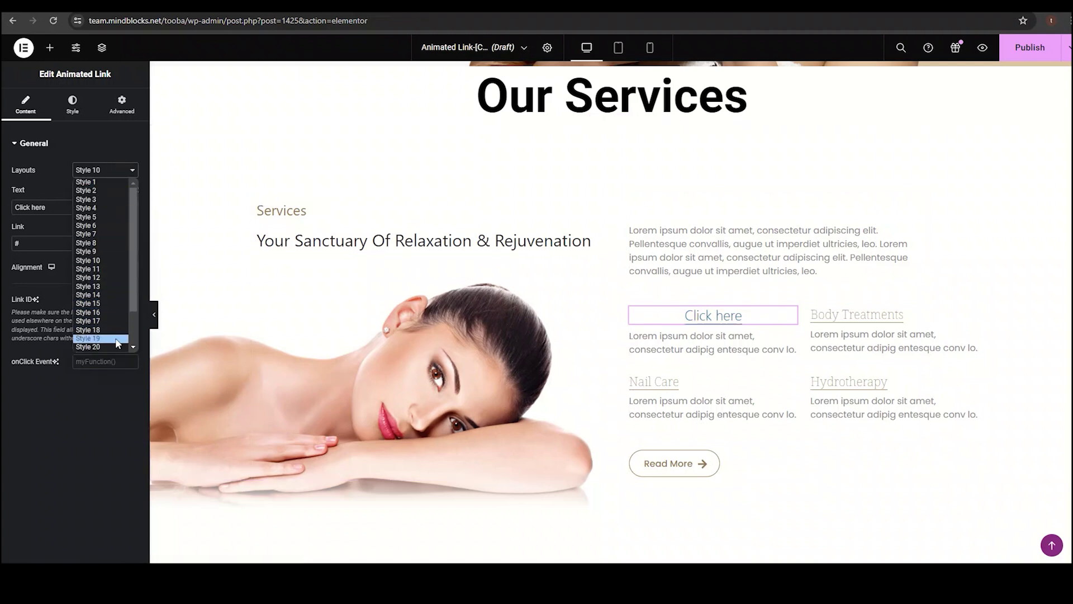
left_click(90, 346)
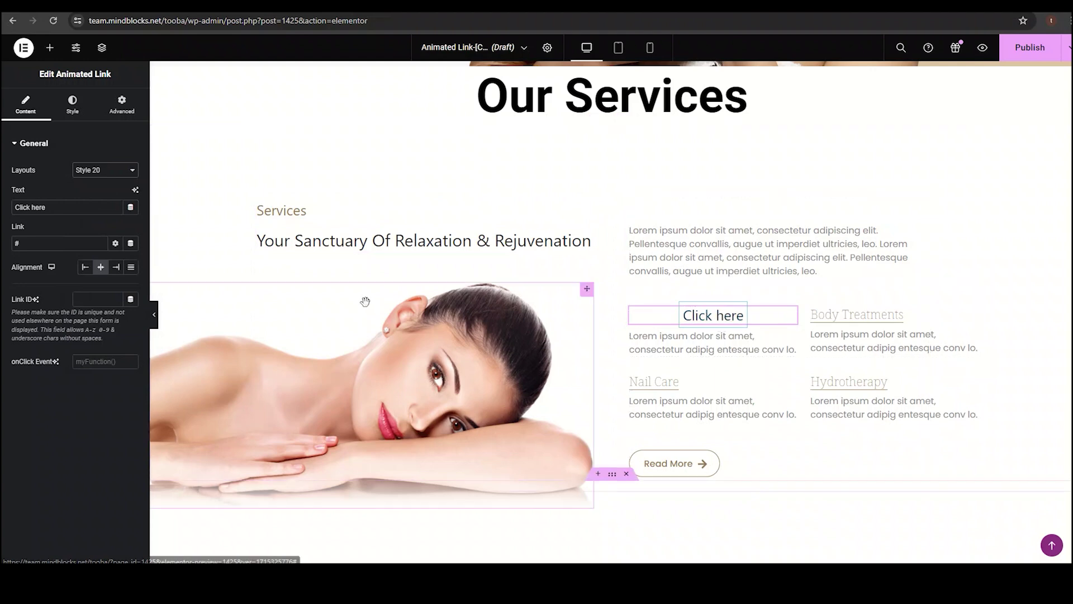
left_click(120, 169)
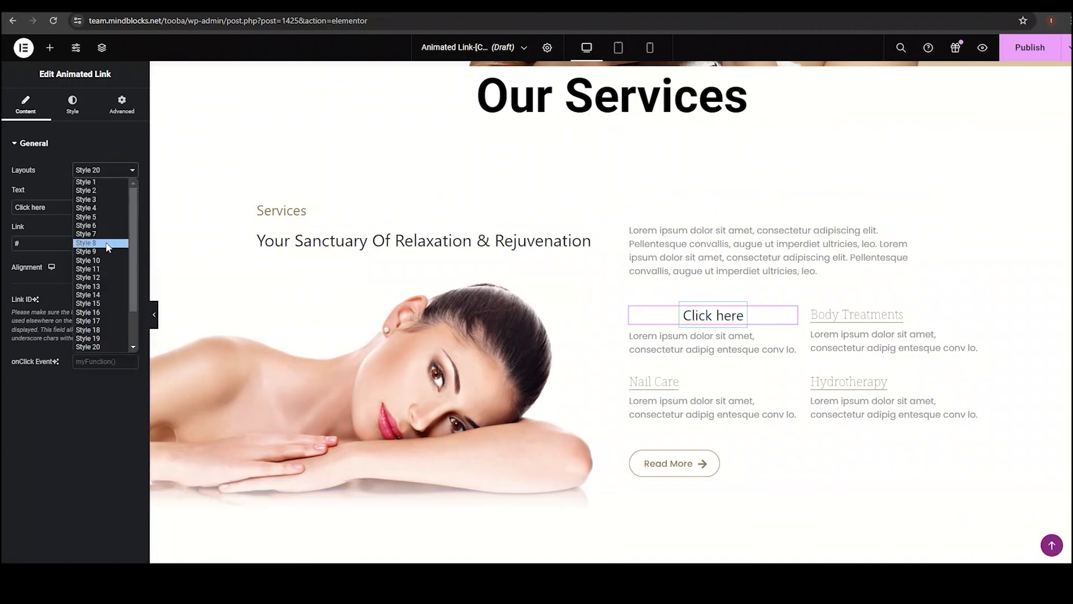
left_click(109, 261)
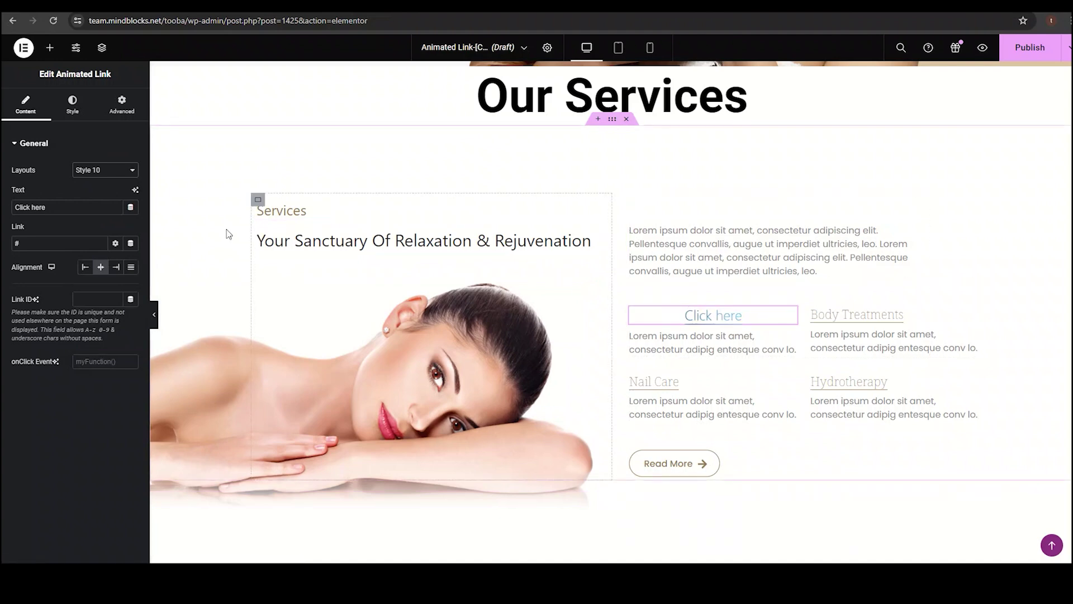
Step: Change the link text to 'Facial Treatment' and paste the services page URL as its link
left_click(29, 207)
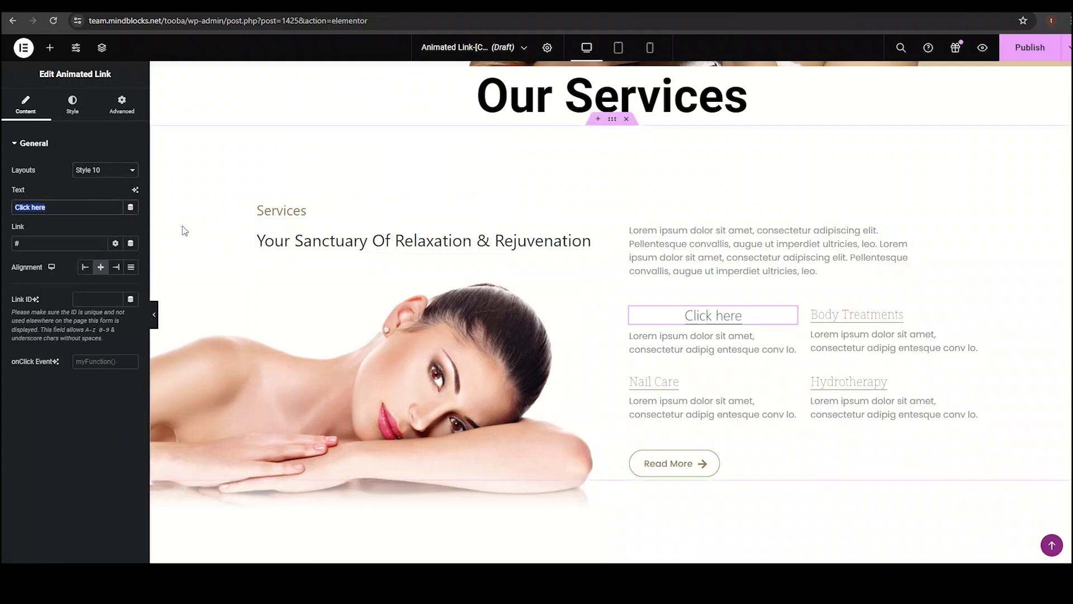
type("Facial")
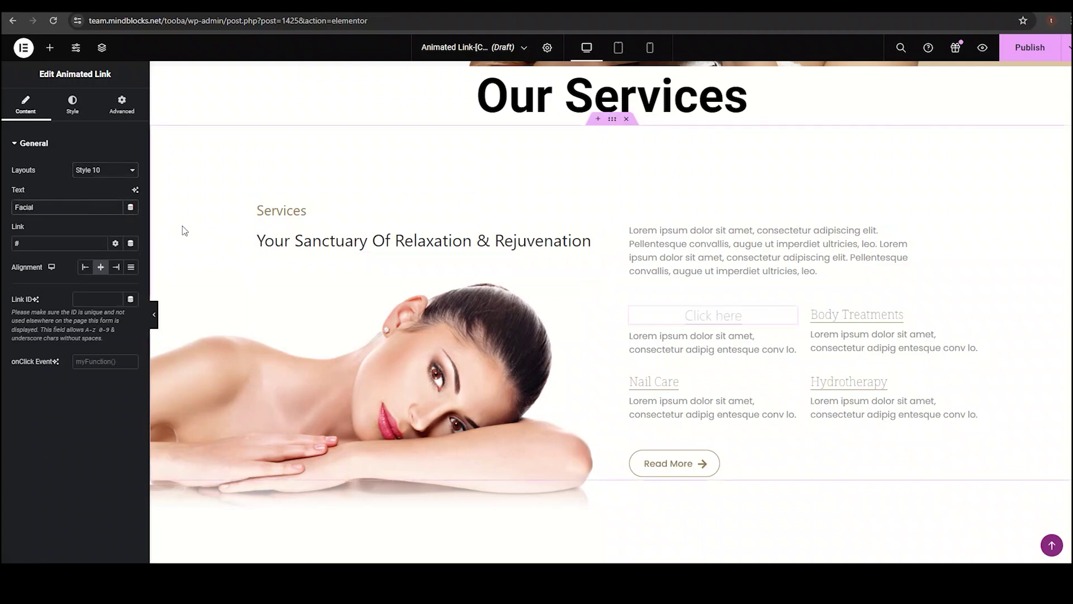
type(" Treatment")
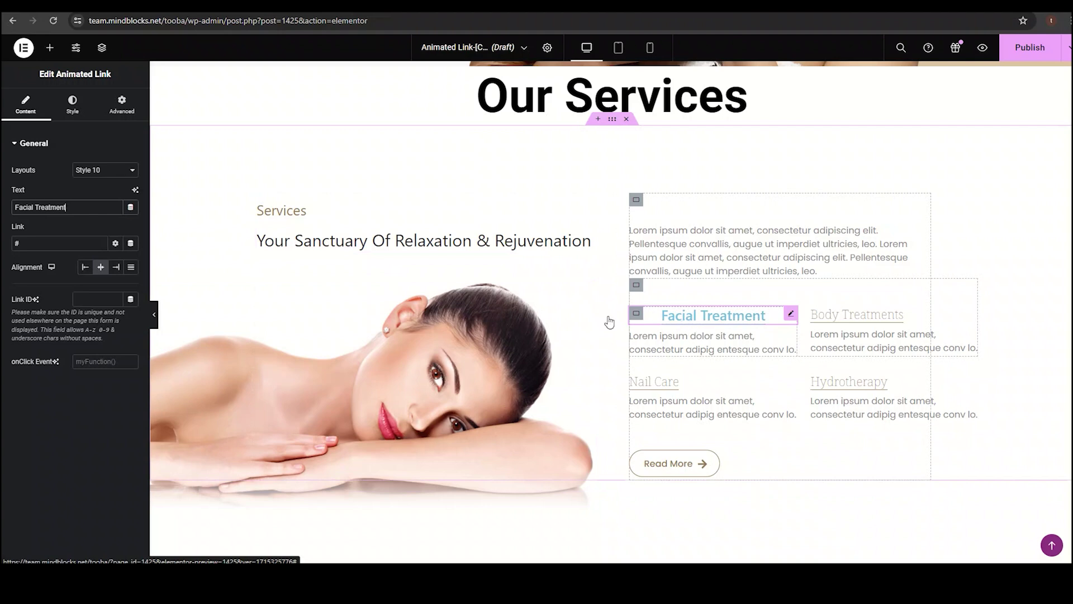
left_click(25, 244)
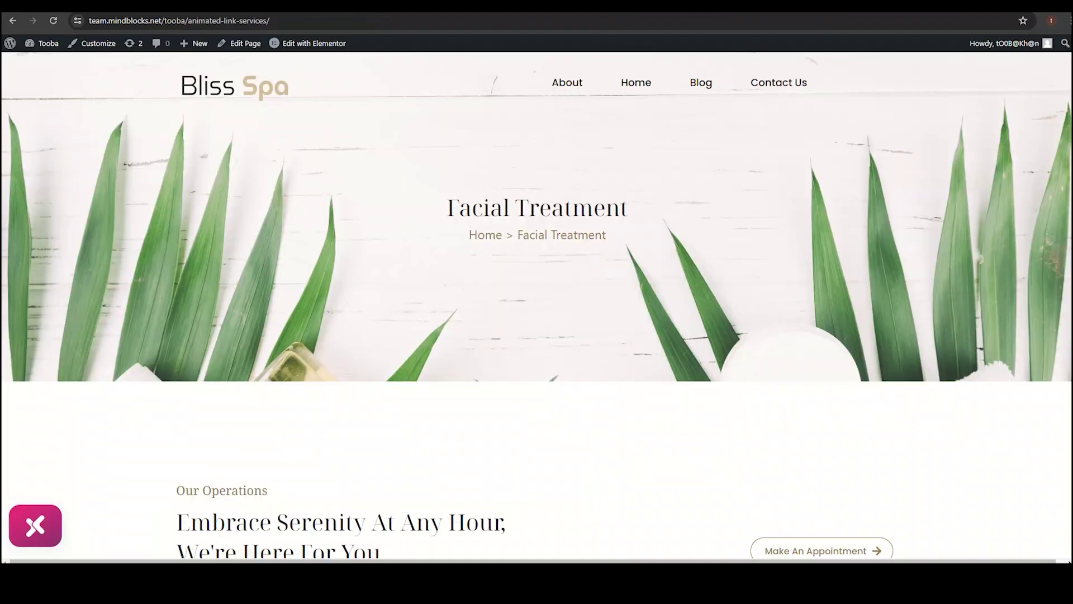
left_click(194, 21)
key("ctrl+c")
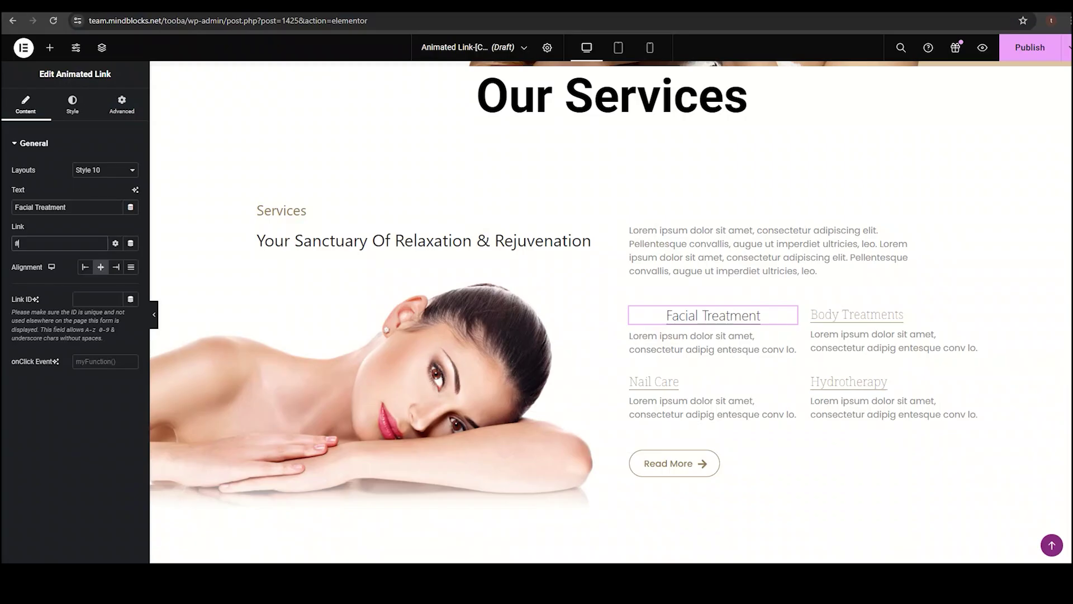
left_click(69, 246)
key("ctrl+v")
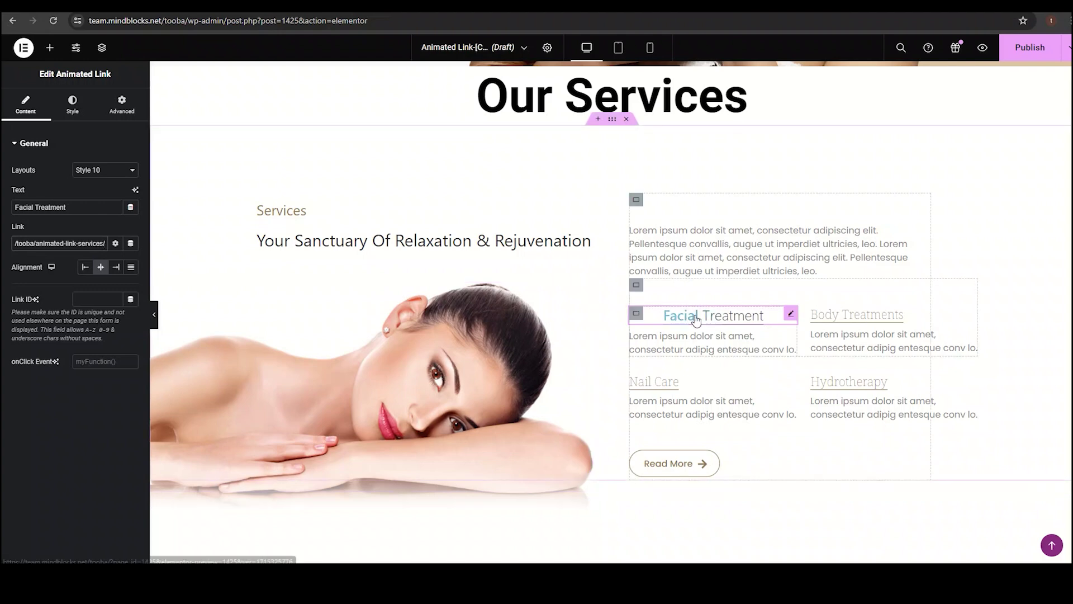
Step: Try centre, right and justified alignment, then left-align the Facial Treatment link
left_click(85, 267)
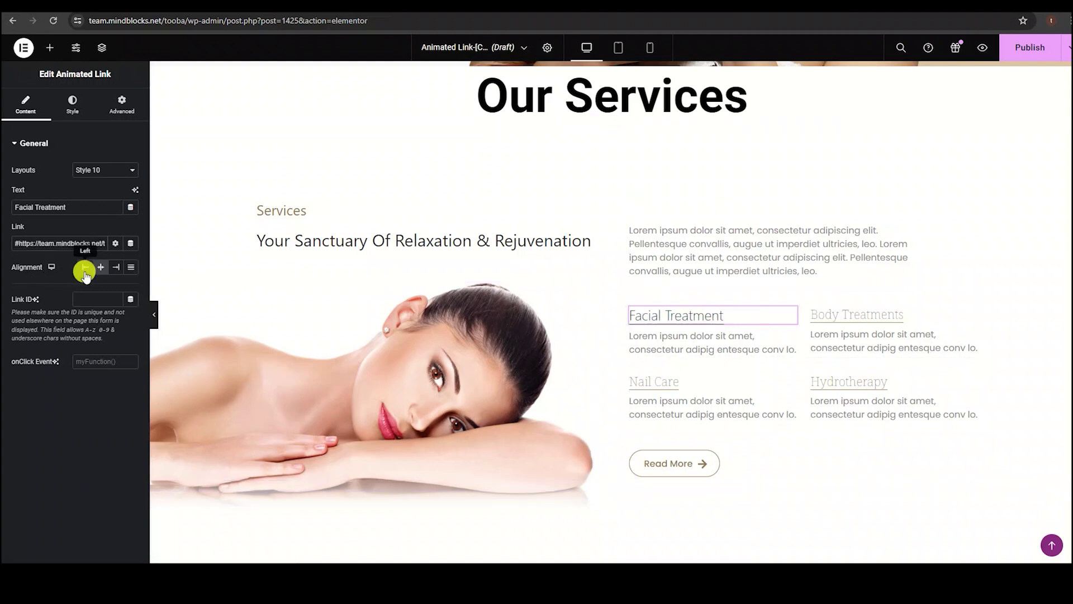
left_click(101, 267)
left_click(116, 268)
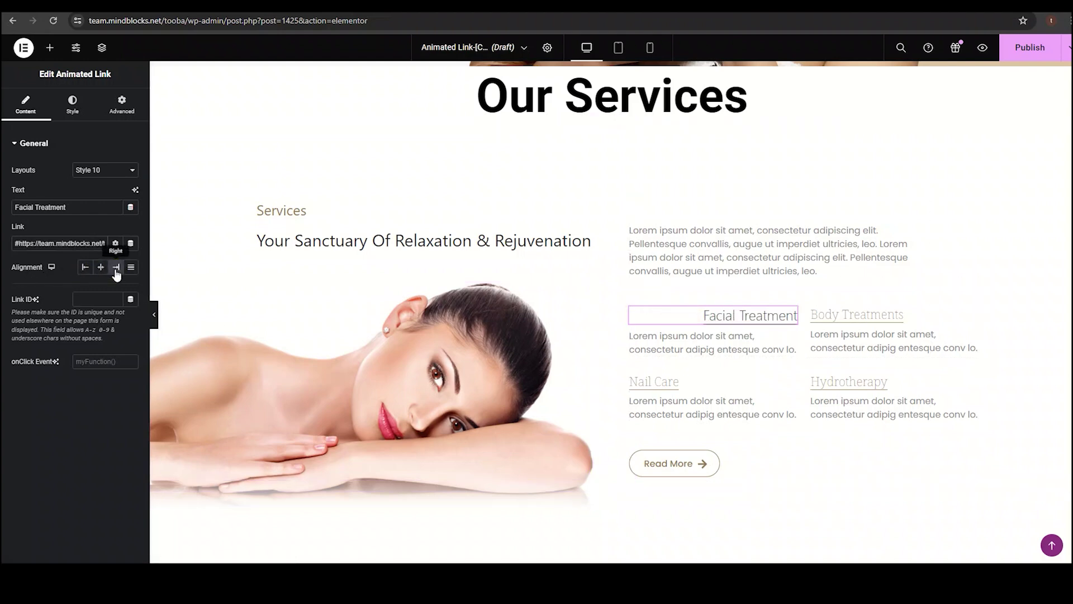
left_click(129, 268)
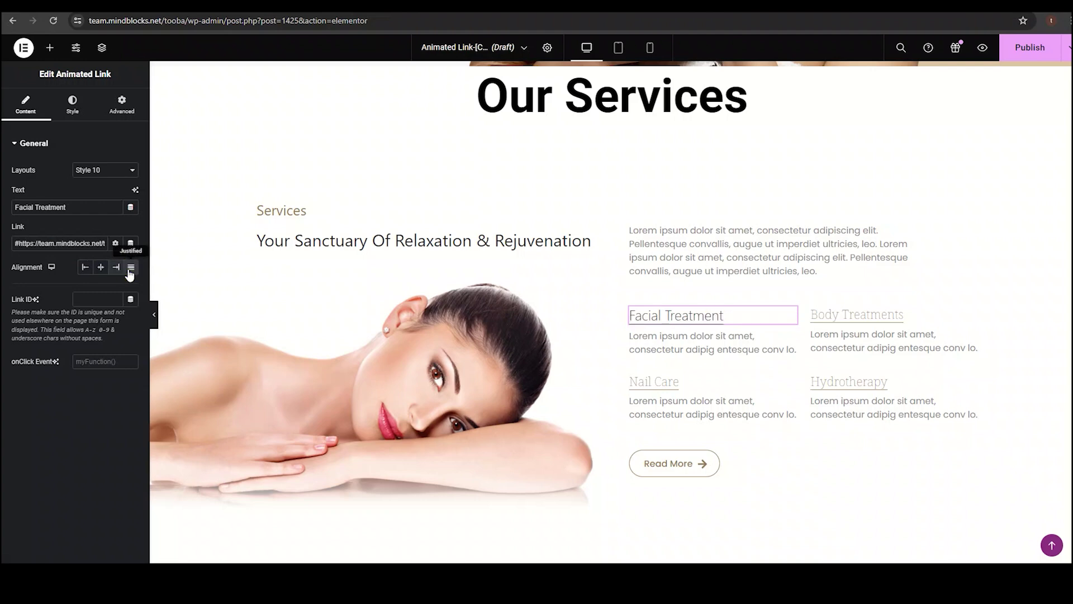
left_click(85, 267)
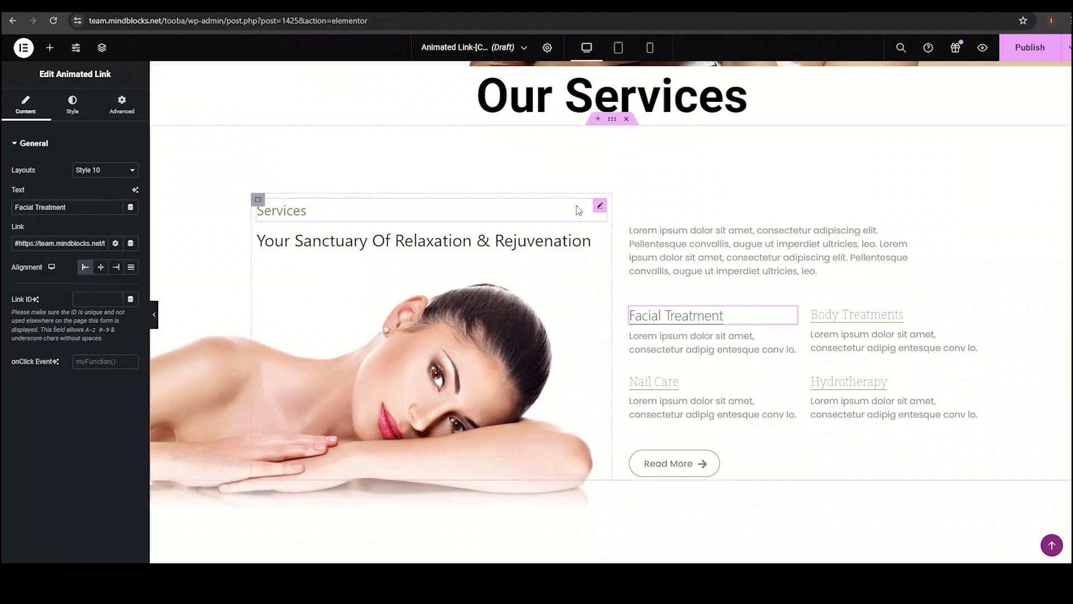
Step: Select the services section, then reselect the Facial Treatment animated link widget
left_click(608, 124)
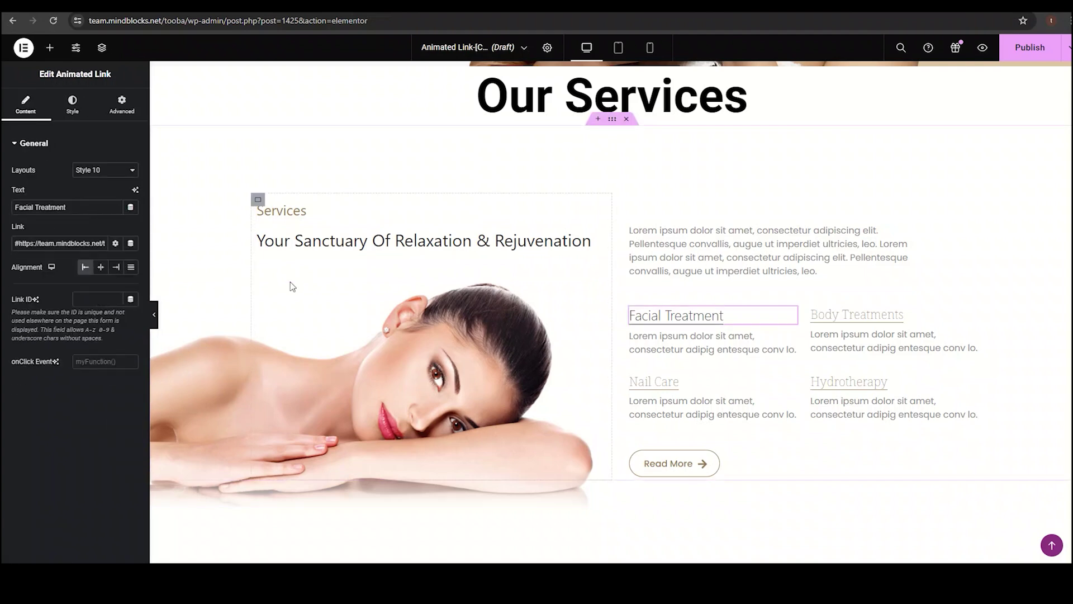
left_click(609, 126)
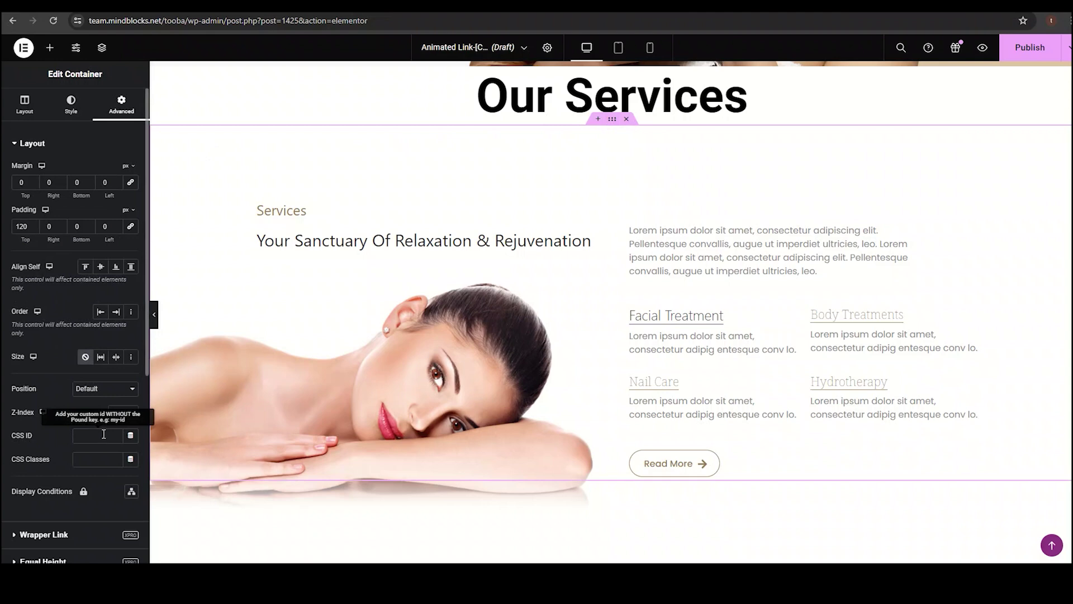
left_click(661, 322)
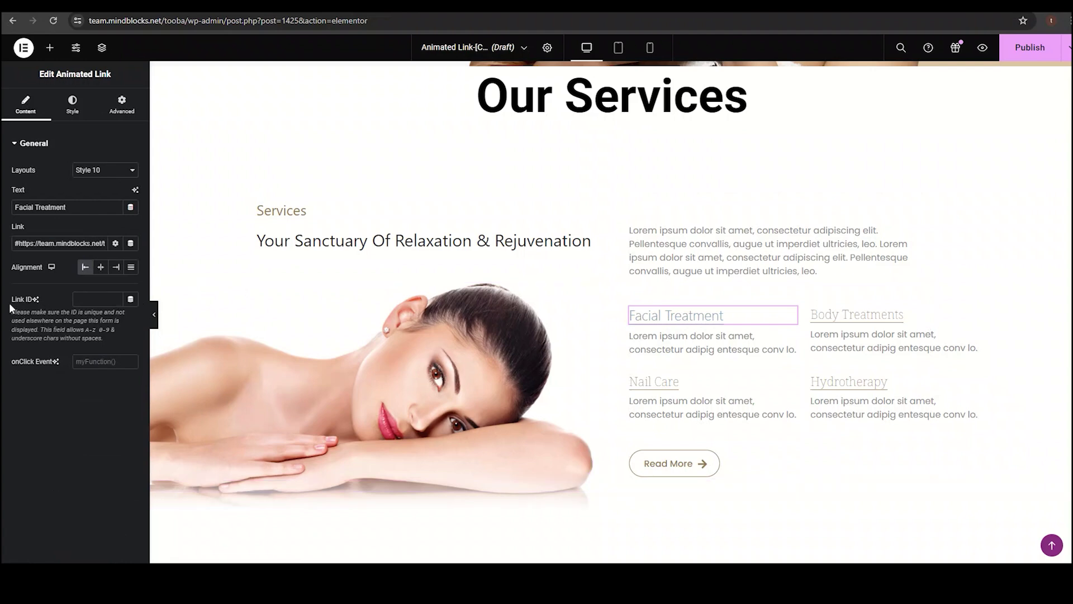
left_click(82, 303)
left_click(89, 365)
Step: Set the link's typography to Noto Serif at size 22
left_click(66, 108)
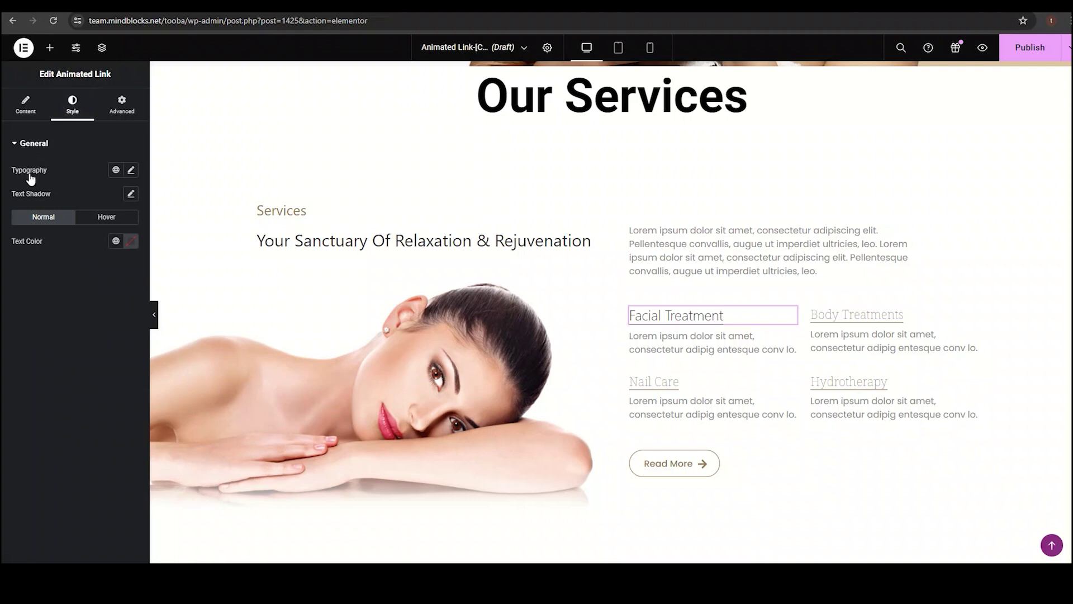
left_click(130, 170)
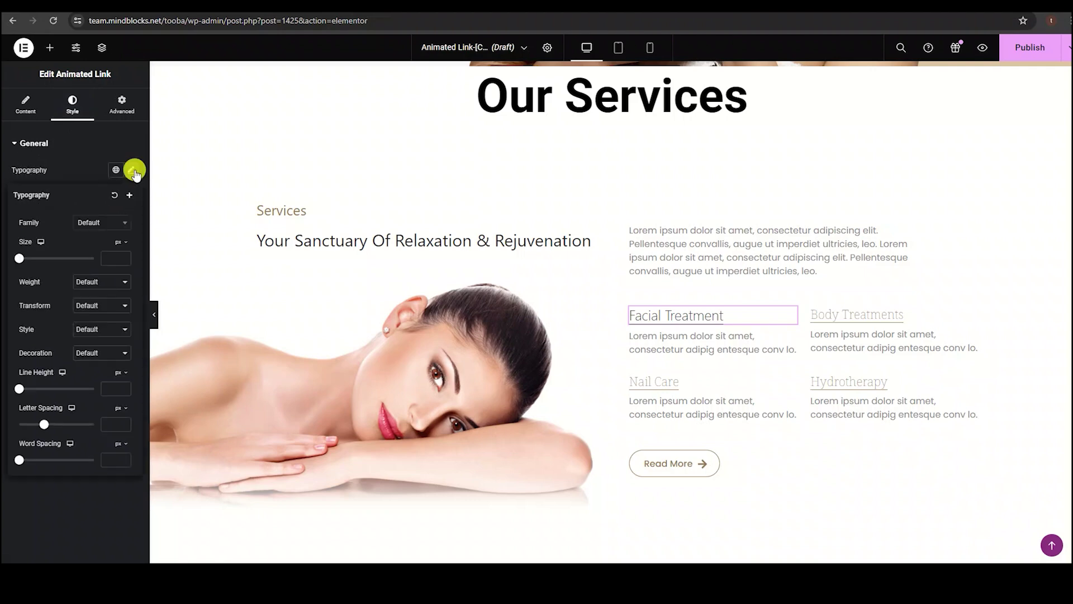
left_click(106, 226)
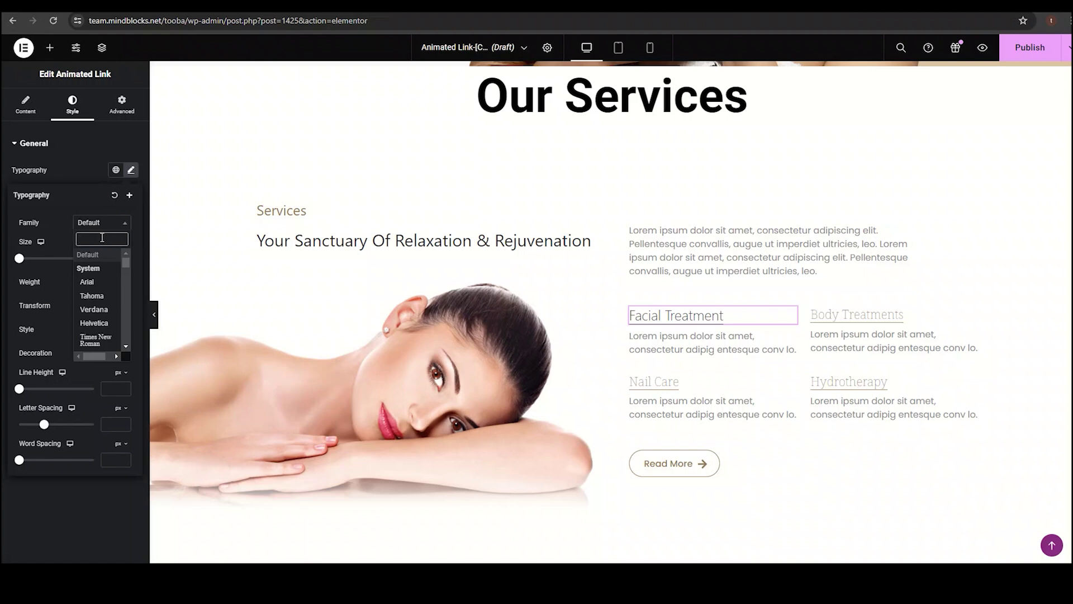
type("n")
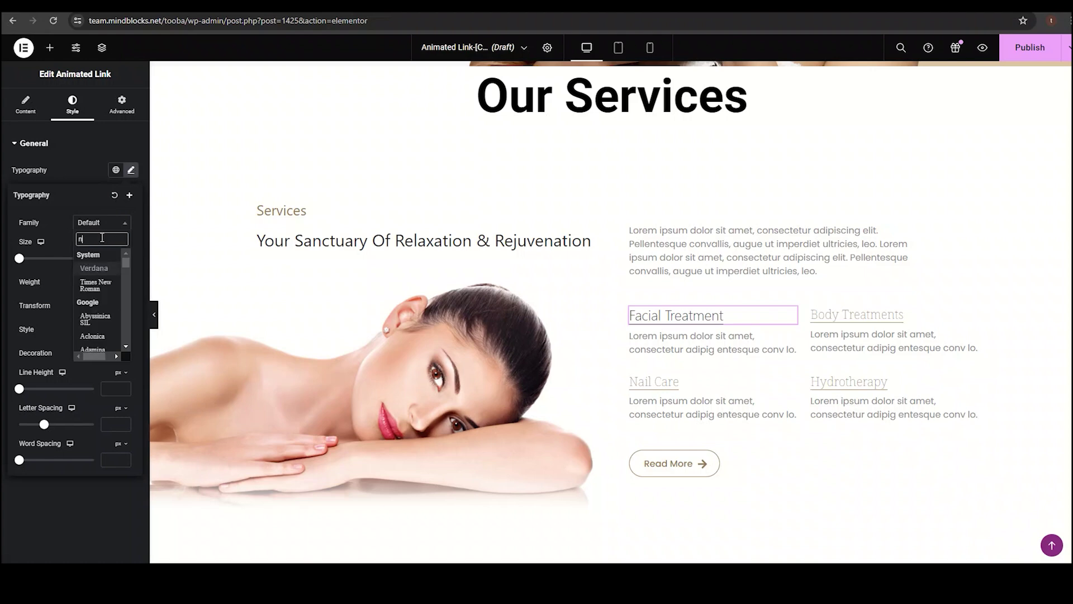
type("oto ser")
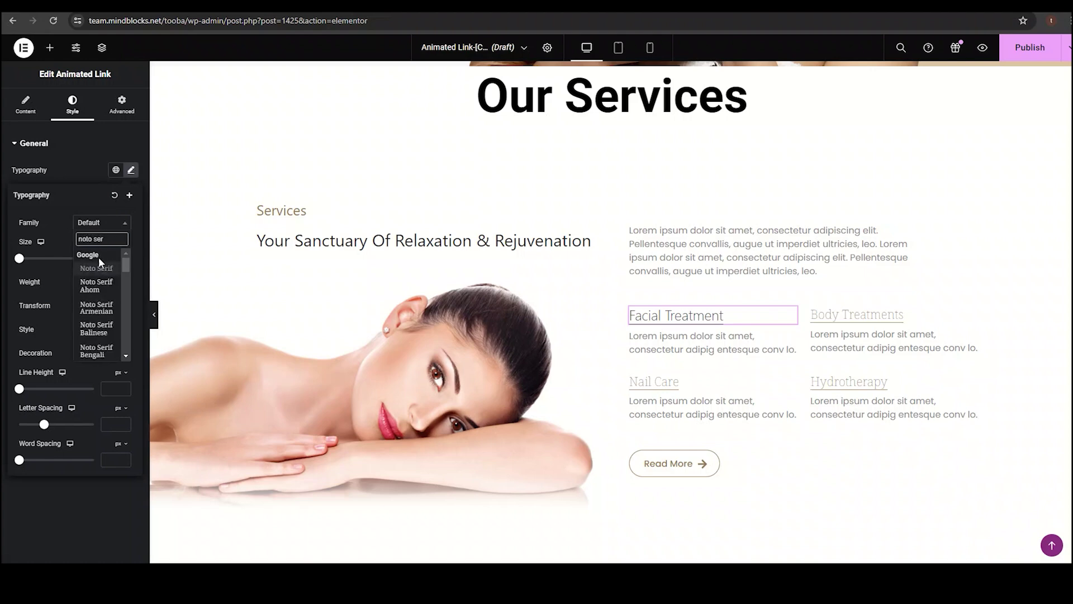
left_click(96, 267)
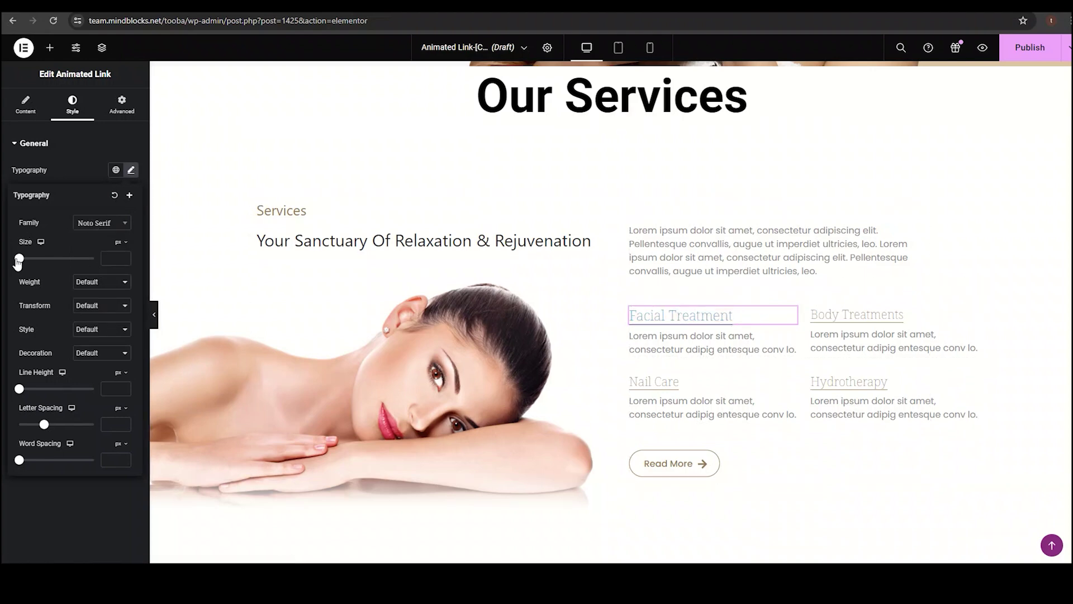
left_click_drag(20, 264, 26, 262)
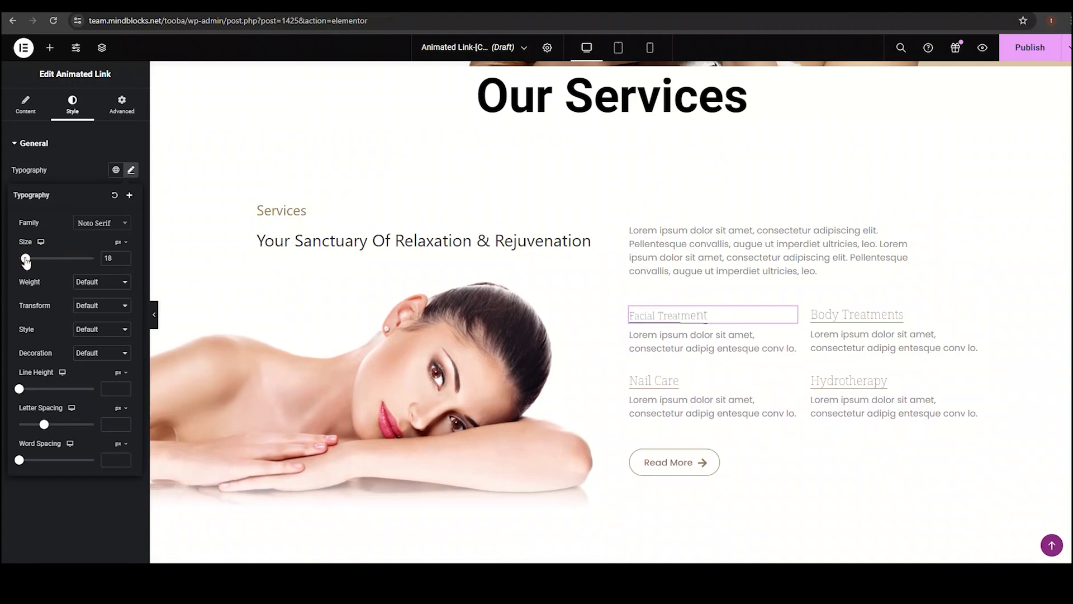
double_click(108, 258)
type("22")
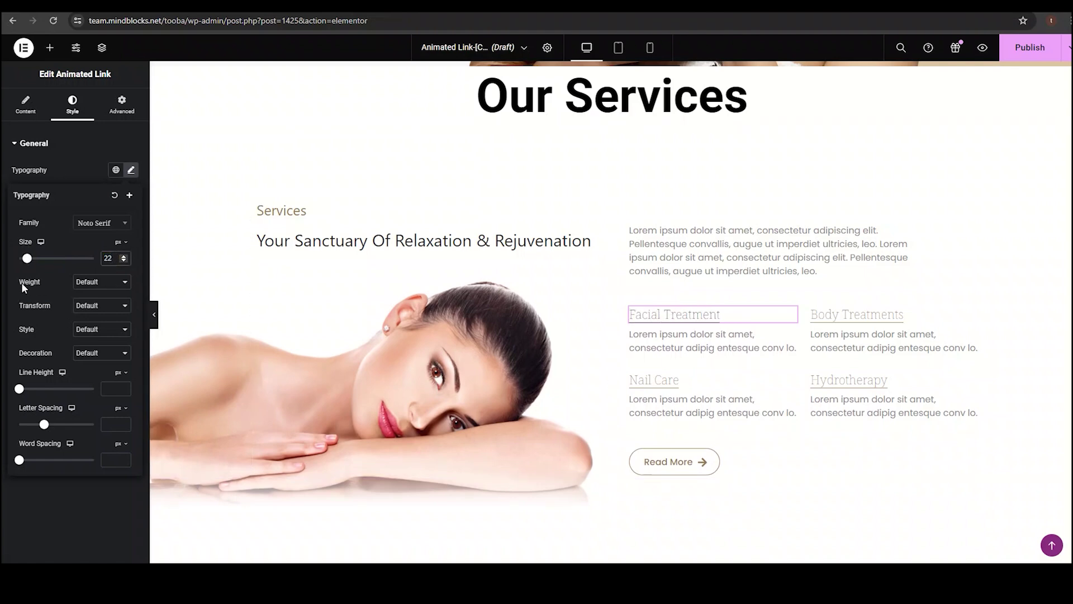
Step: Try weights 100, 200 and 300, then set the weight to 400 (Normal)
left_click(111, 282)
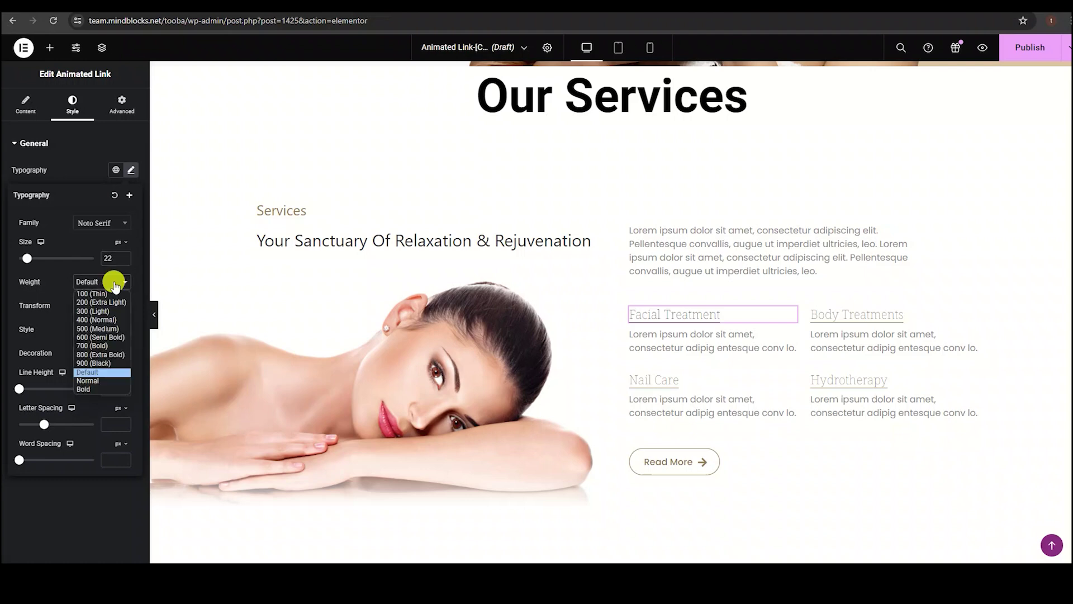
left_click(108, 292)
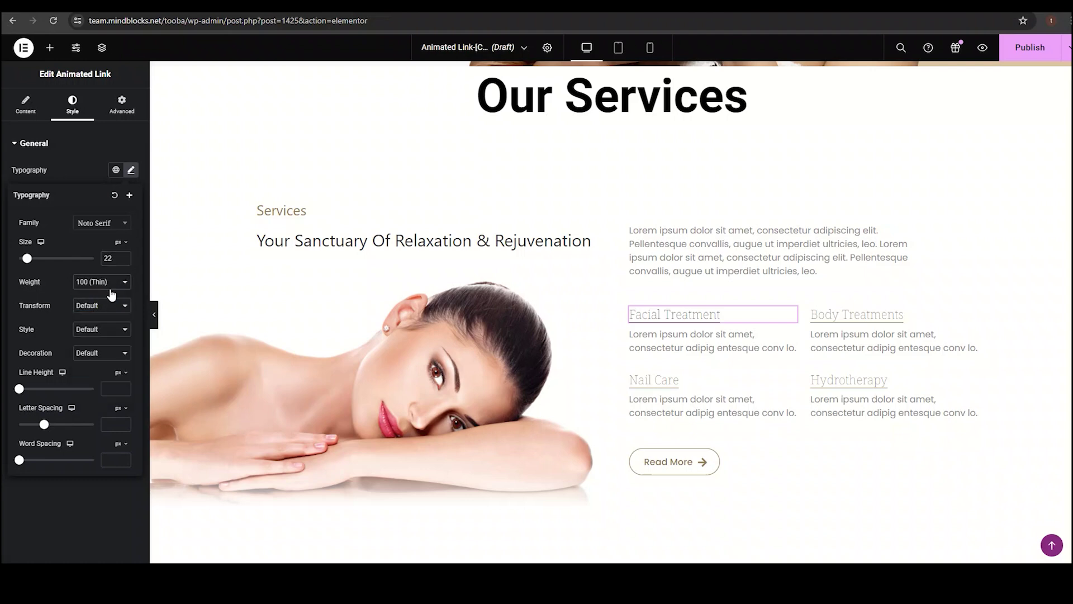
left_click(109, 282)
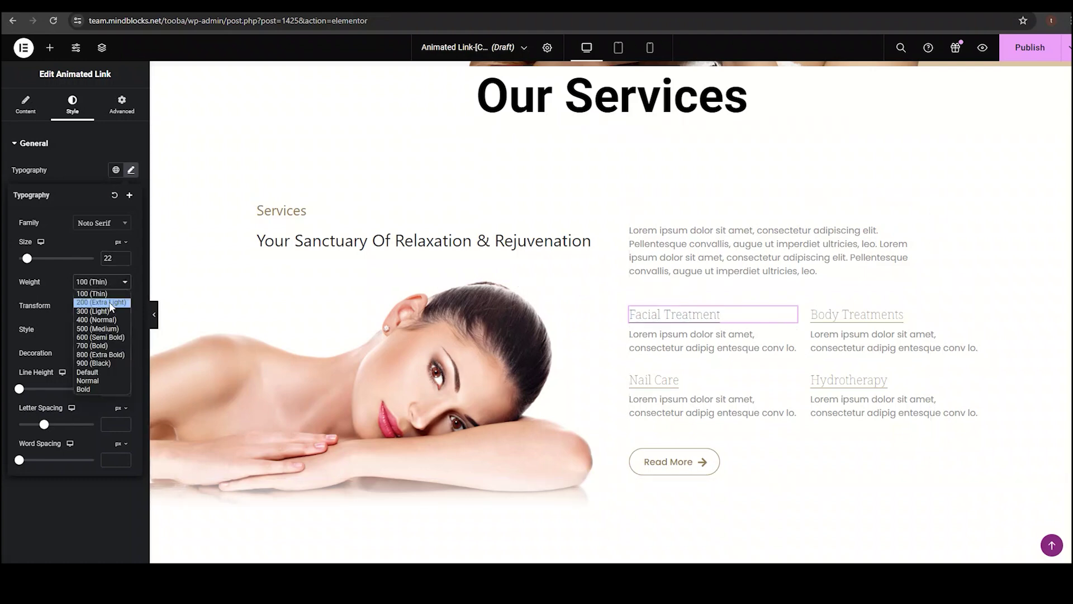
left_click(110, 305)
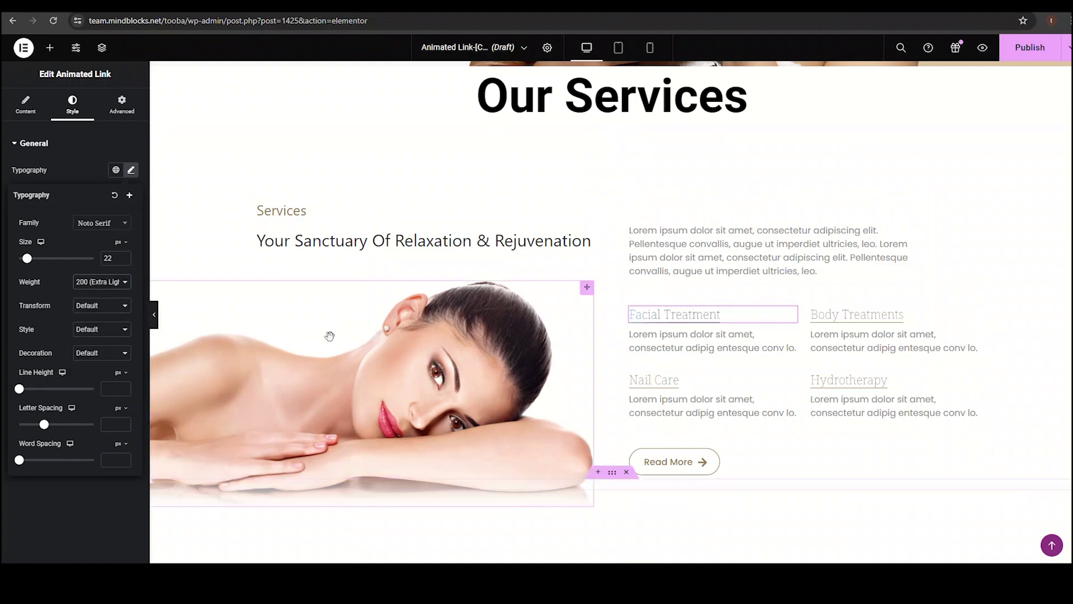
left_click(109, 281)
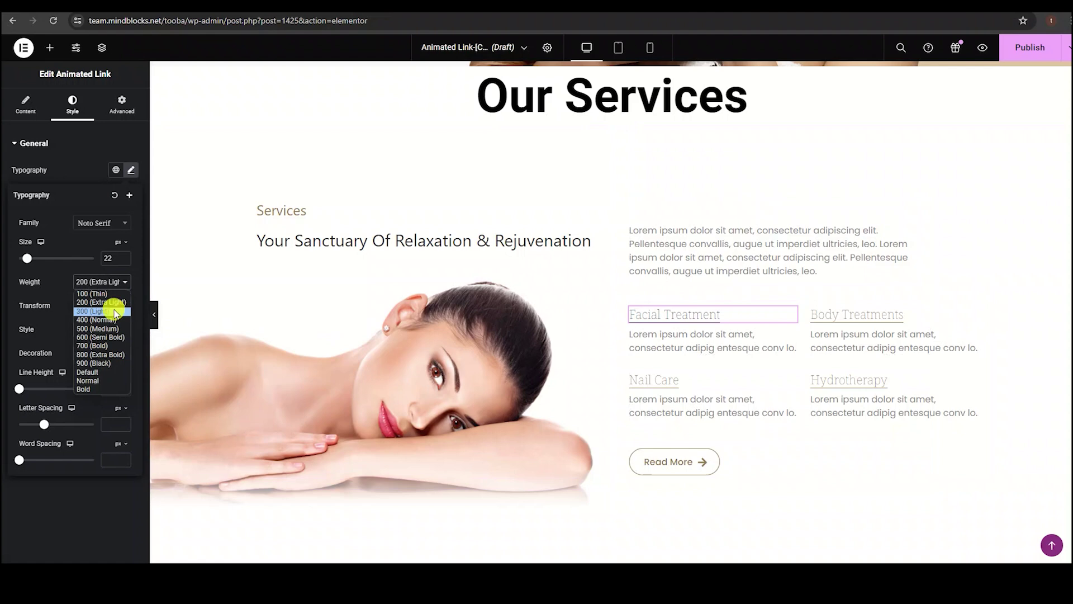
left_click(115, 311)
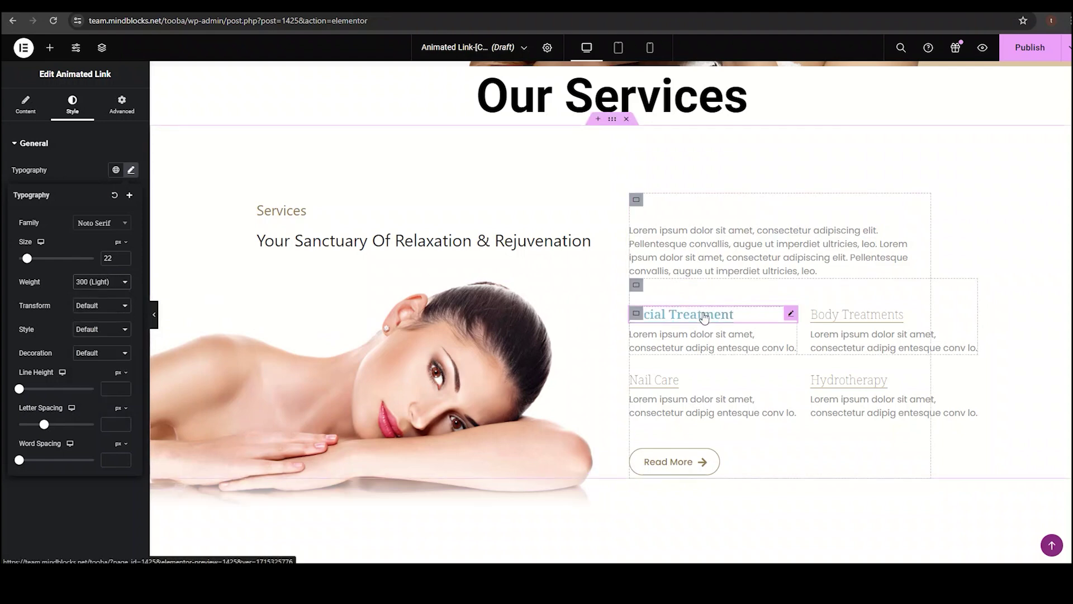
left_click(106, 284)
left_click(106, 320)
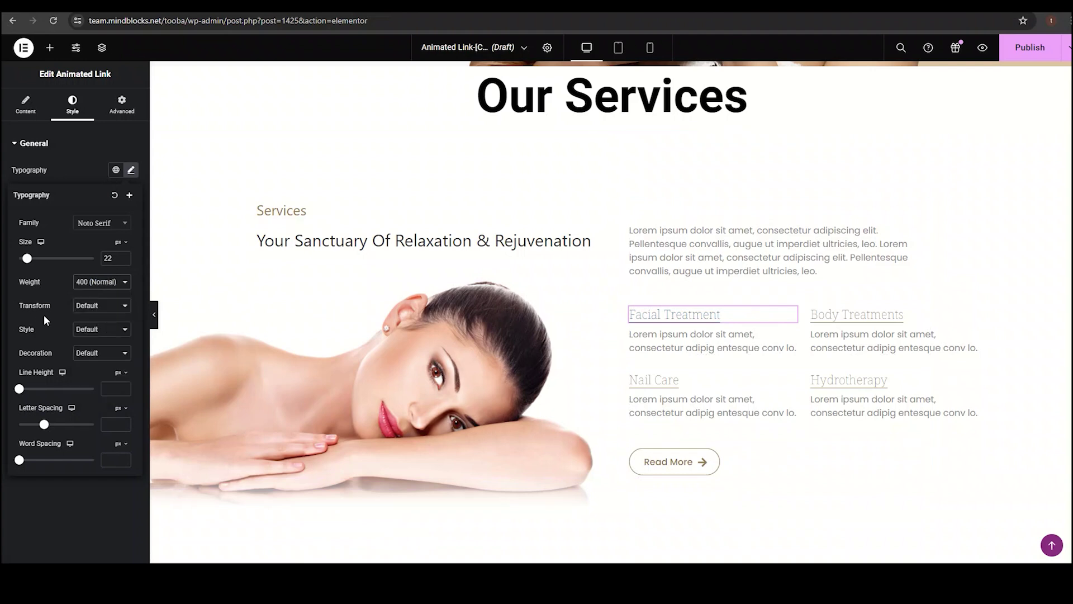
Step: Preview uppercase, lowercase and capitalize, then leave Transform at Default
left_click(102, 305)
left_click(102, 328)
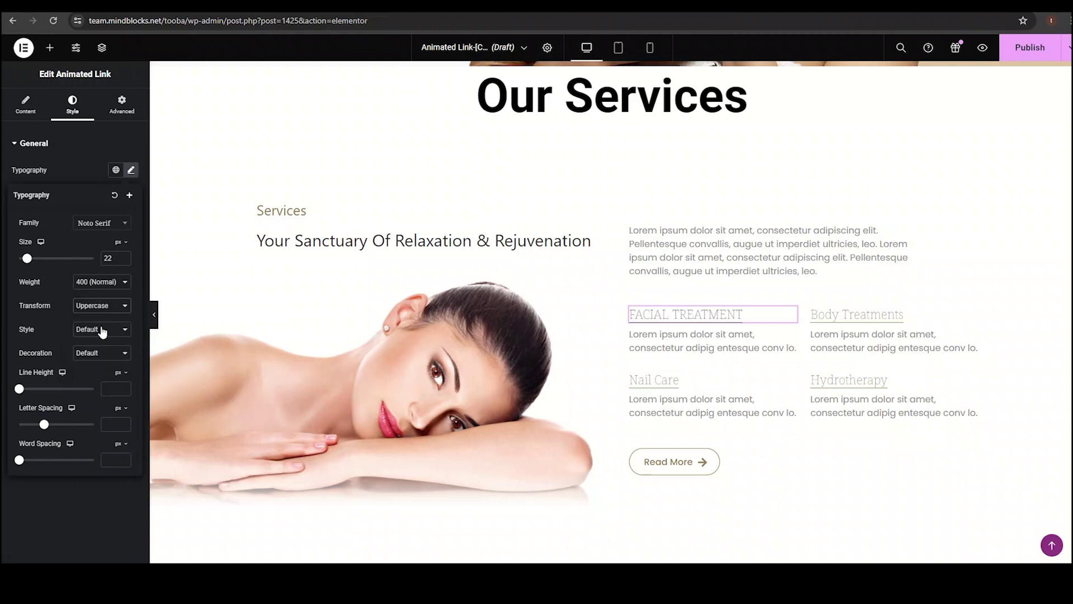
left_click(106, 305)
left_click(109, 334)
left_click(115, 307)
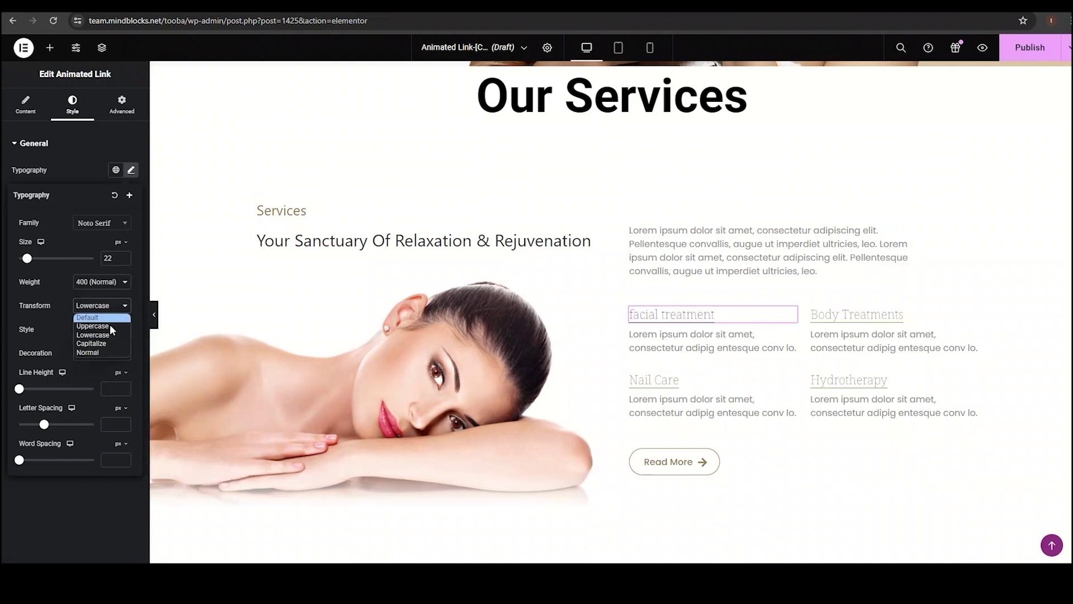
left_click(92, 343)
left_click(106, 306)
left_click(107, 307)
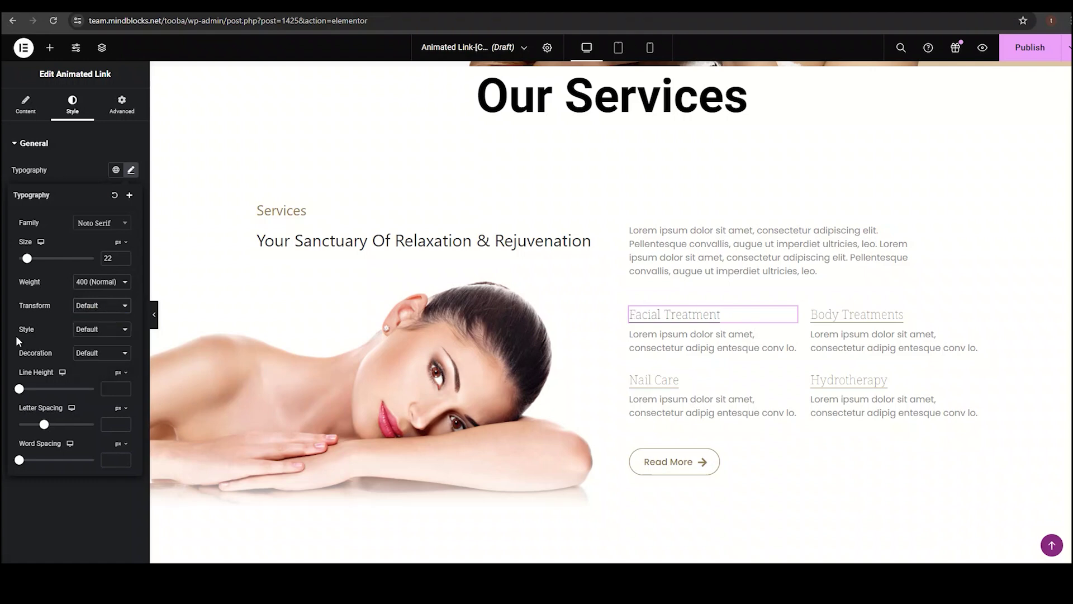
Step: Preview italic and oblique font styles, then reset Style to Default
left_click(120, 332)
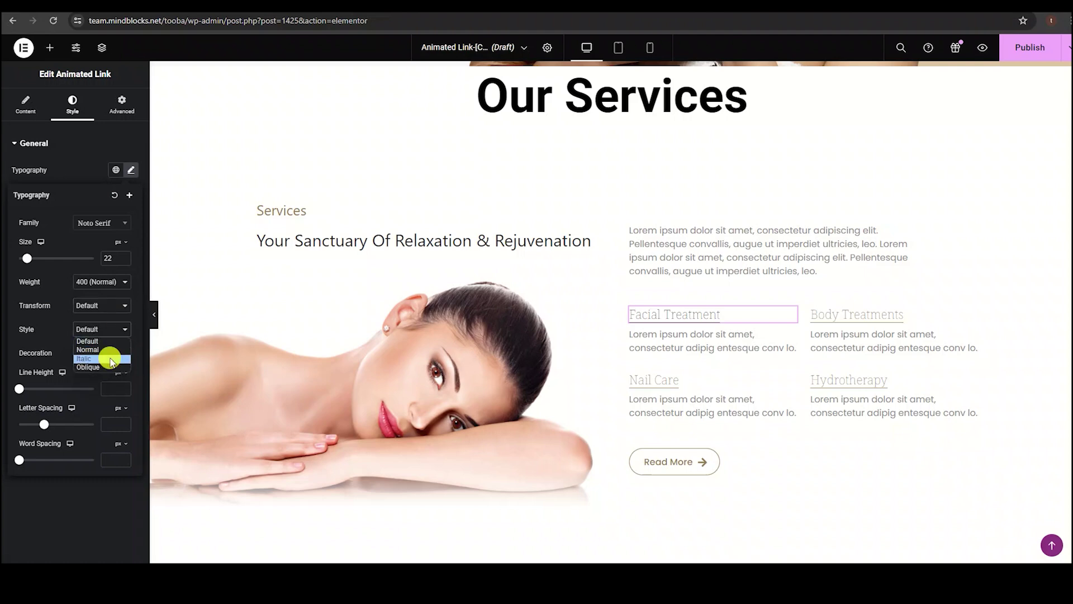
left_click(110, 359)
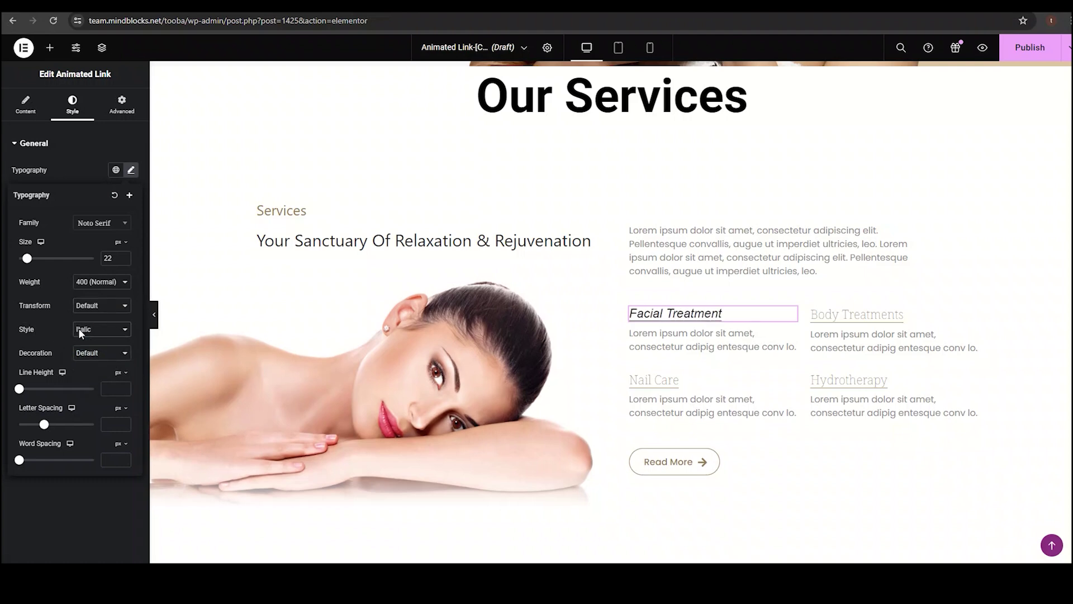
left_click(89, 330)
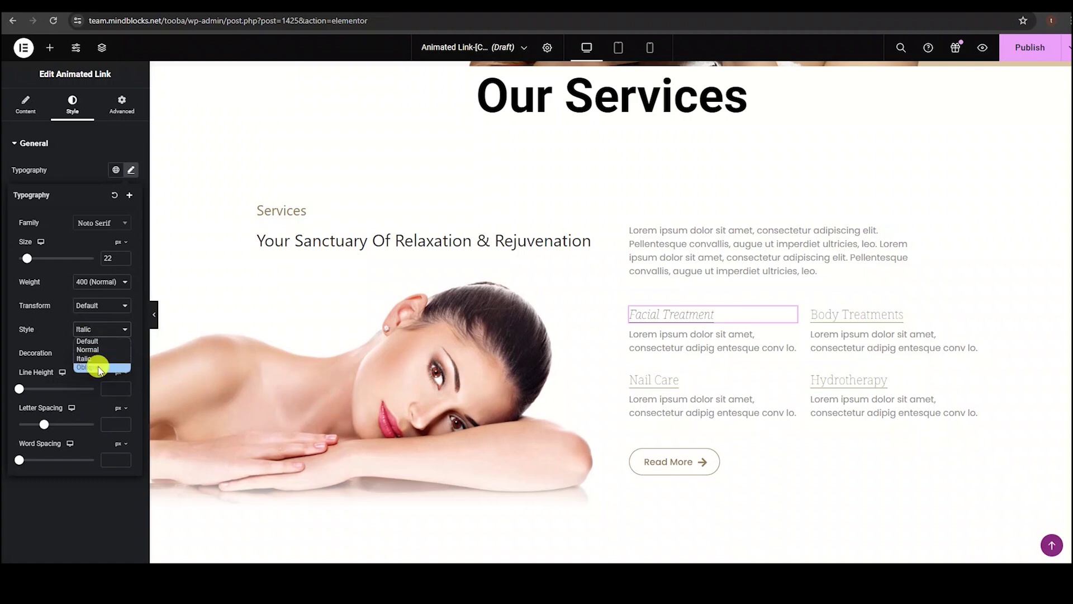
left_click(99, 368)
left_click(120, 329)
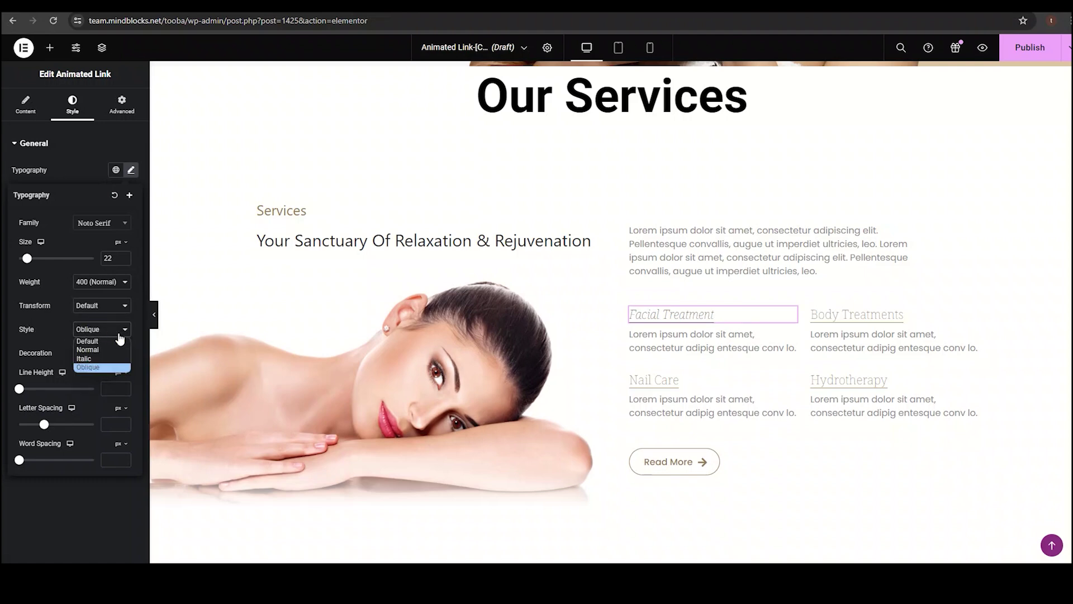
left_click(101, 341)
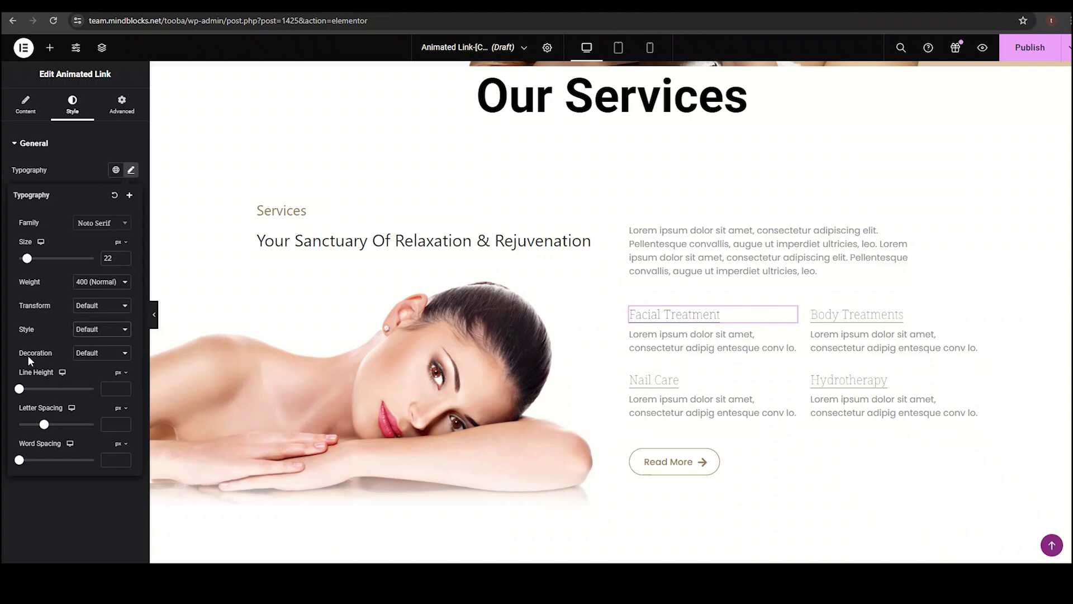
Step: Preview underline, overline and line-through decorations, then keep Decoration at Default
left_click(104, 355)
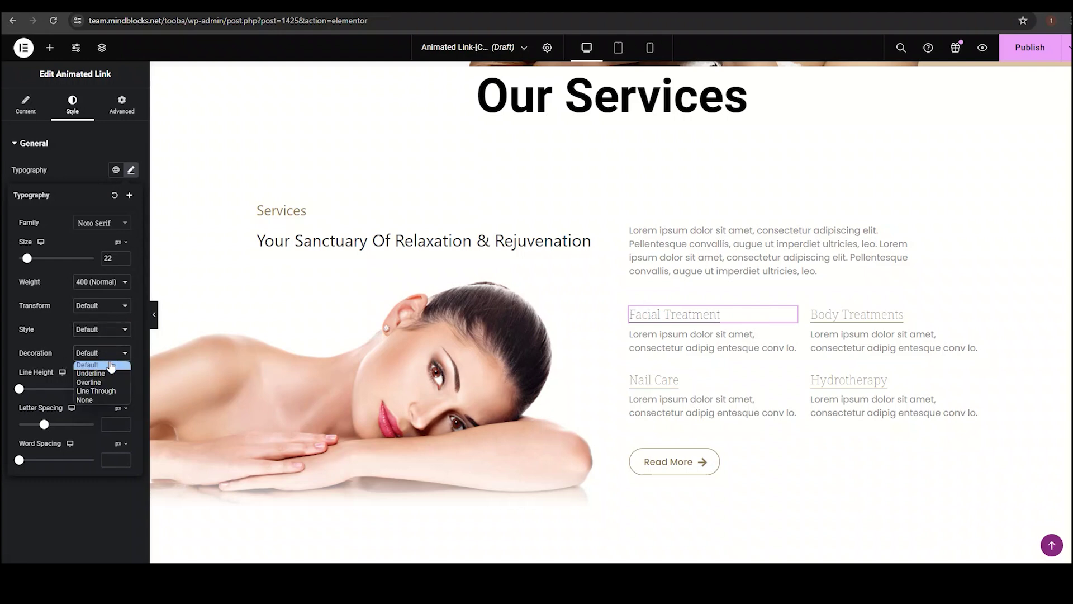
left_click(101, 373)
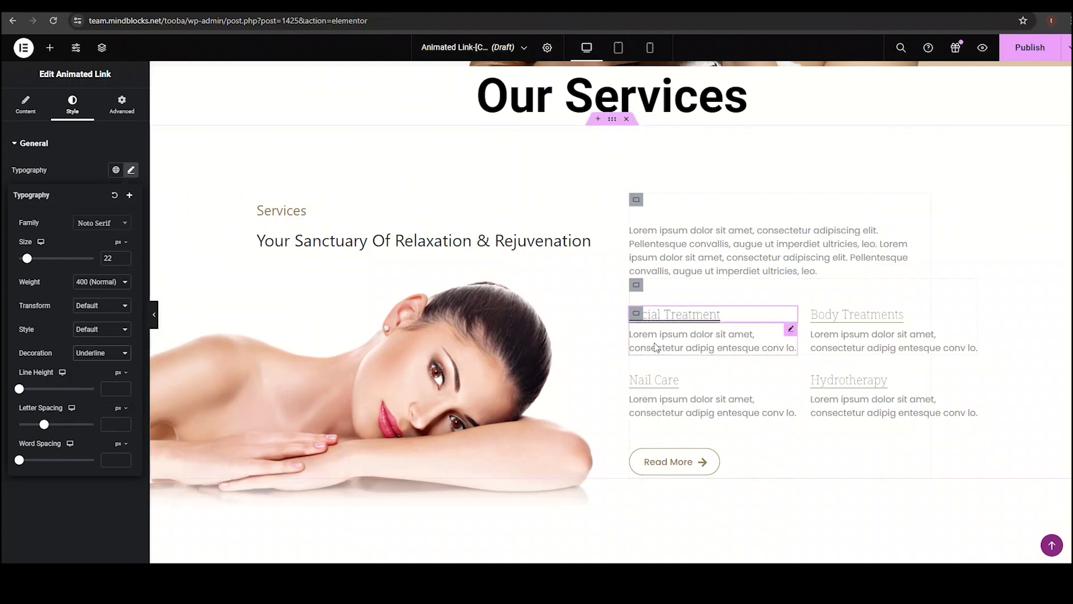
left_click(101, 353)
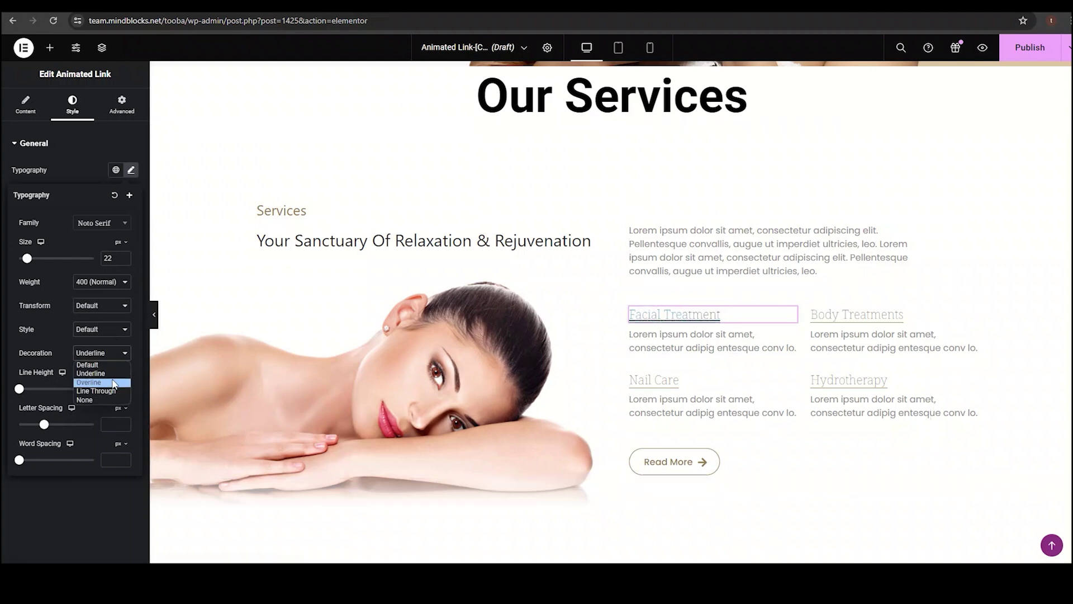
left_click(114, 384)
left_click(112, 353)
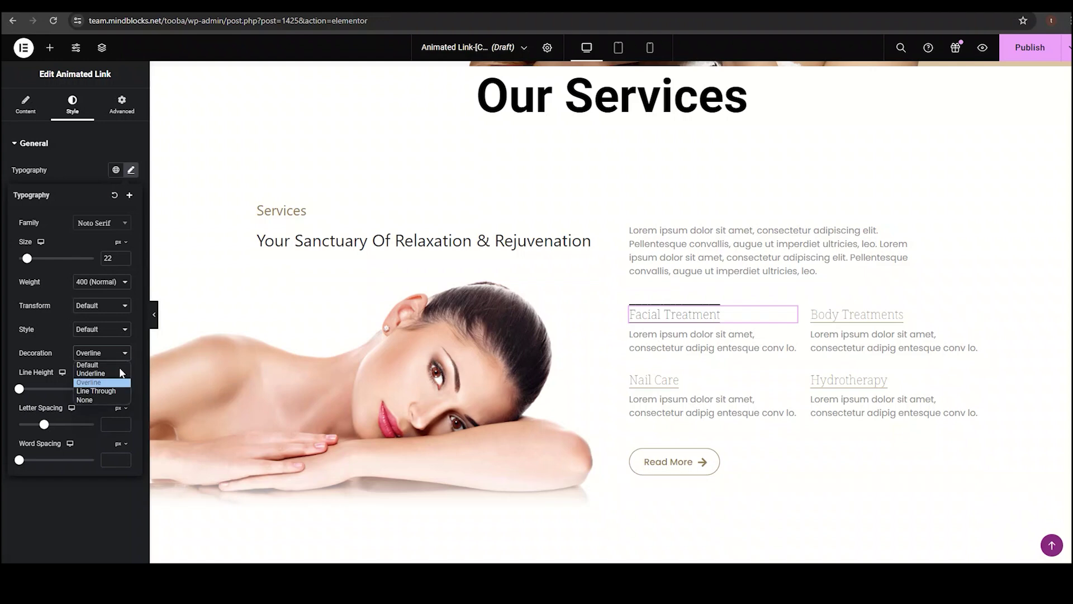
left_click(106, 392)
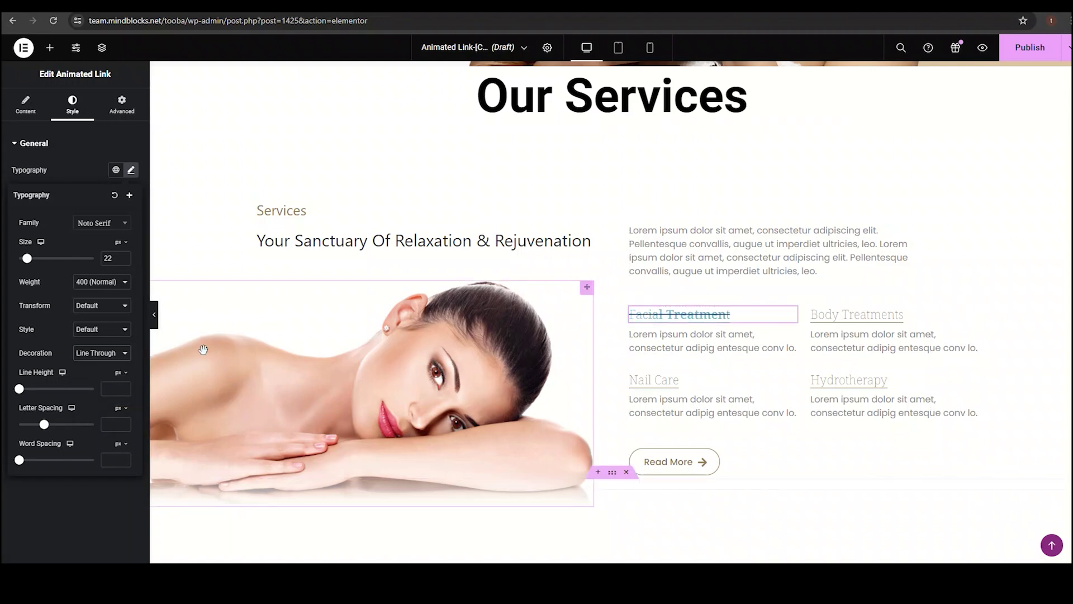
left_click(110, 355)
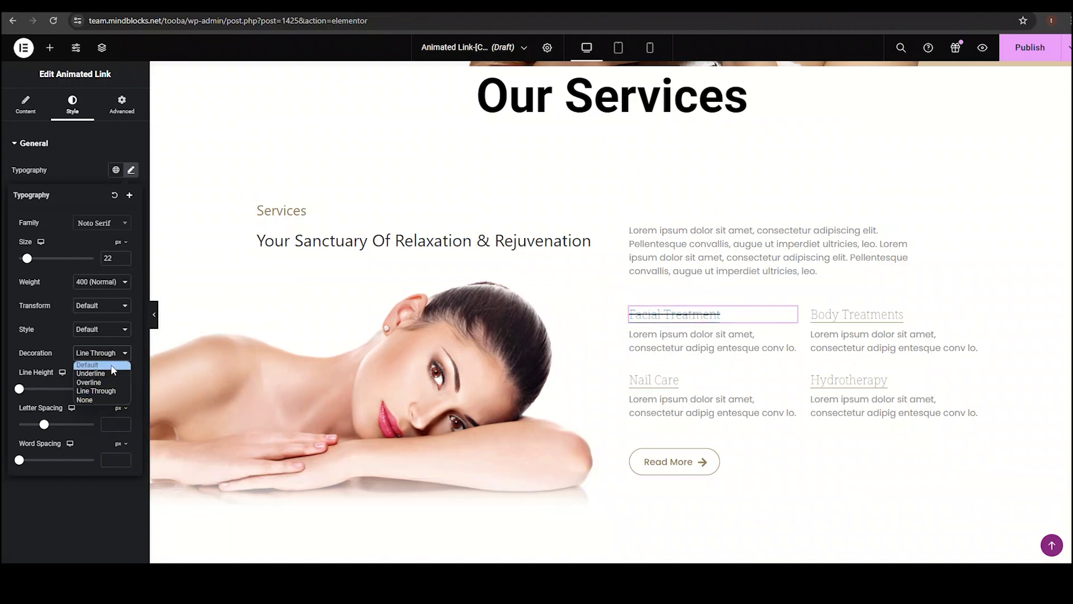
left_click(89, 365)
Step: Clear Line Height and set both letter spacing and word spacing to 1
left_click(116, 389)
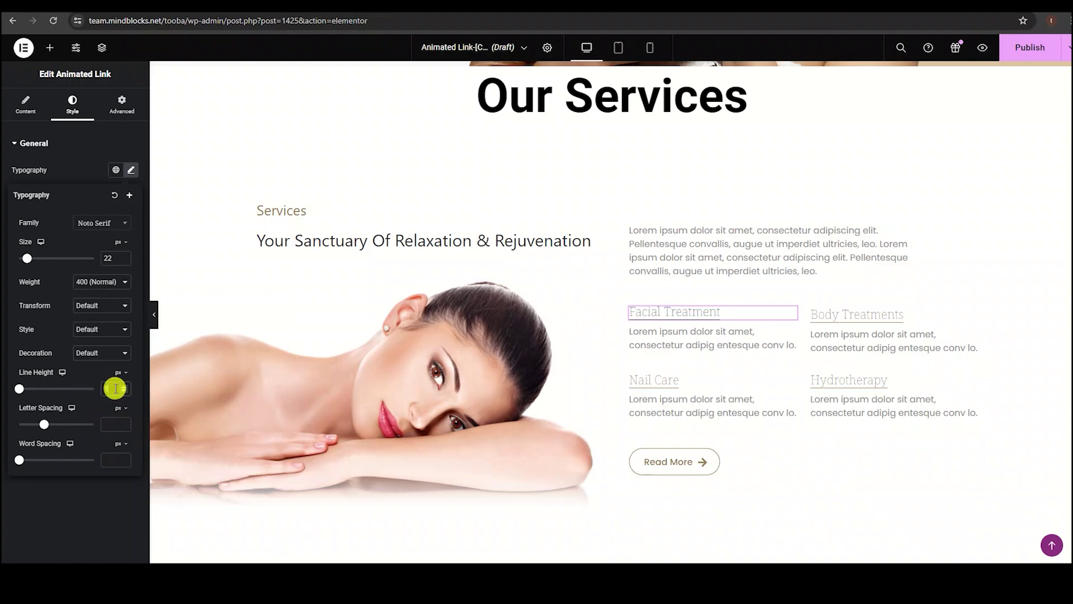
key("BackSpace")
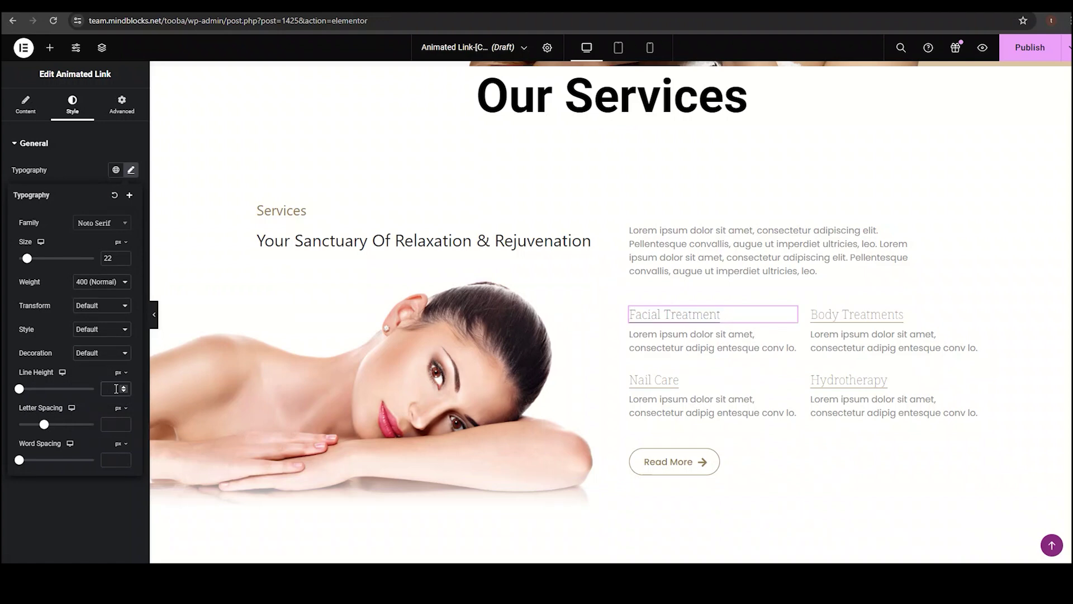
left_click(111, 424)
type("1")
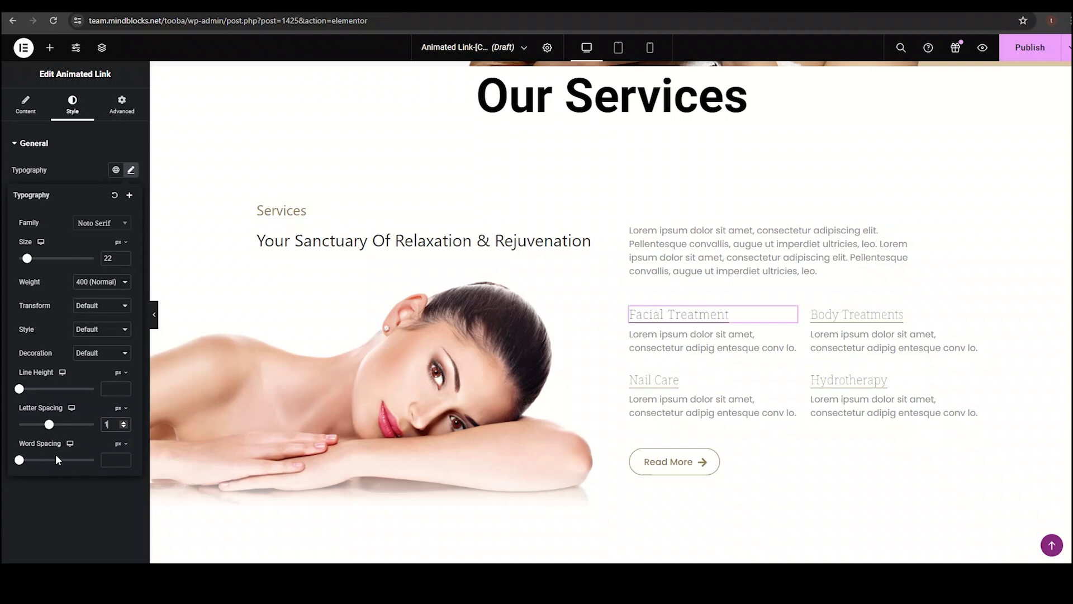
left_click(107, 459)
type("1")
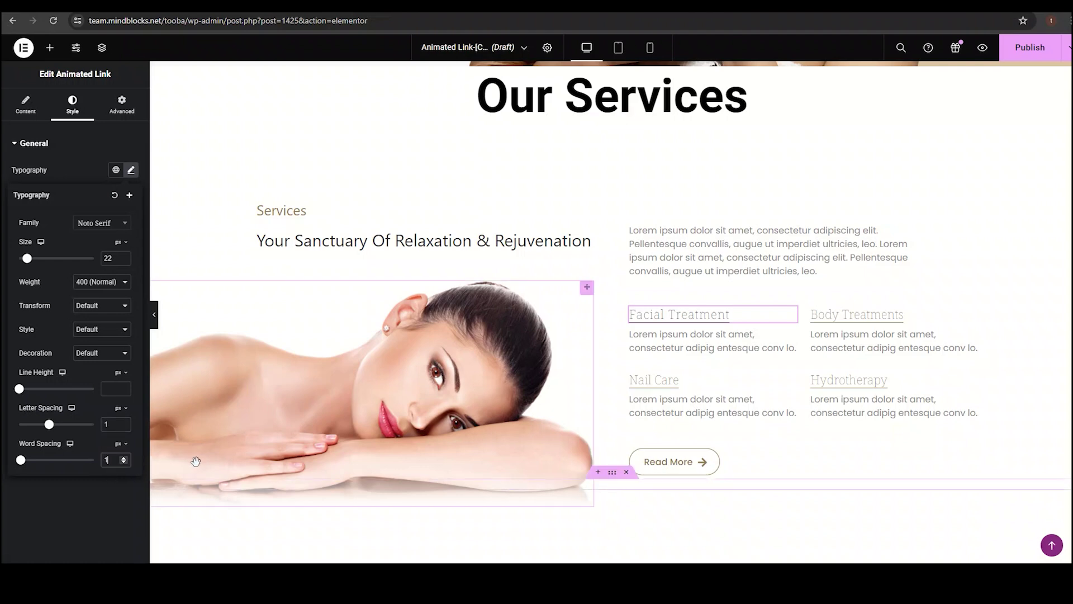
left_click(22, 198)
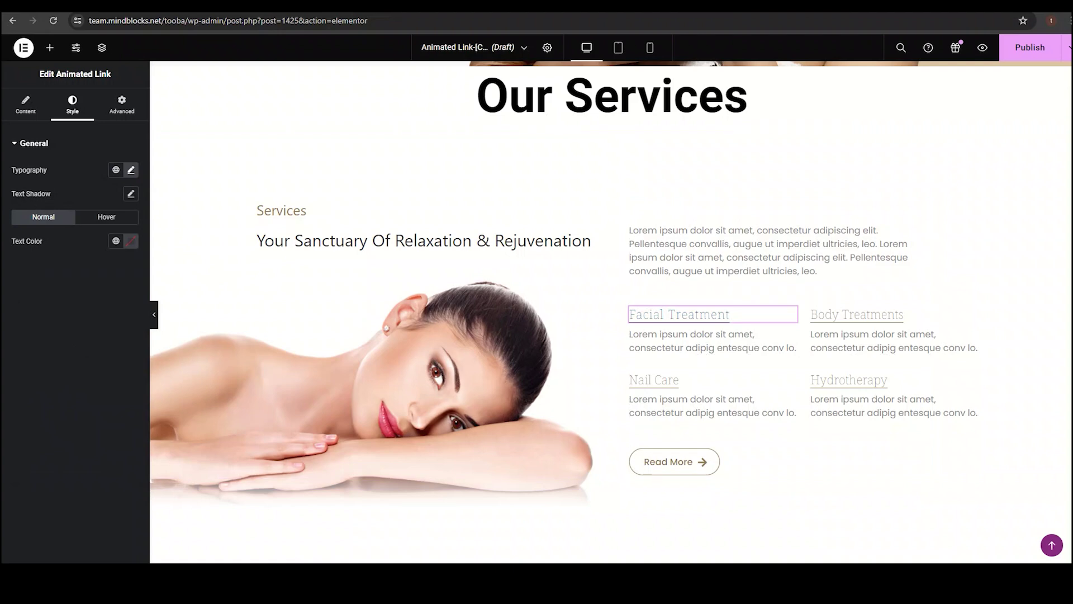
Step: Clear the text shadow colour and reset the link's text shadow
left_click(130, 193)
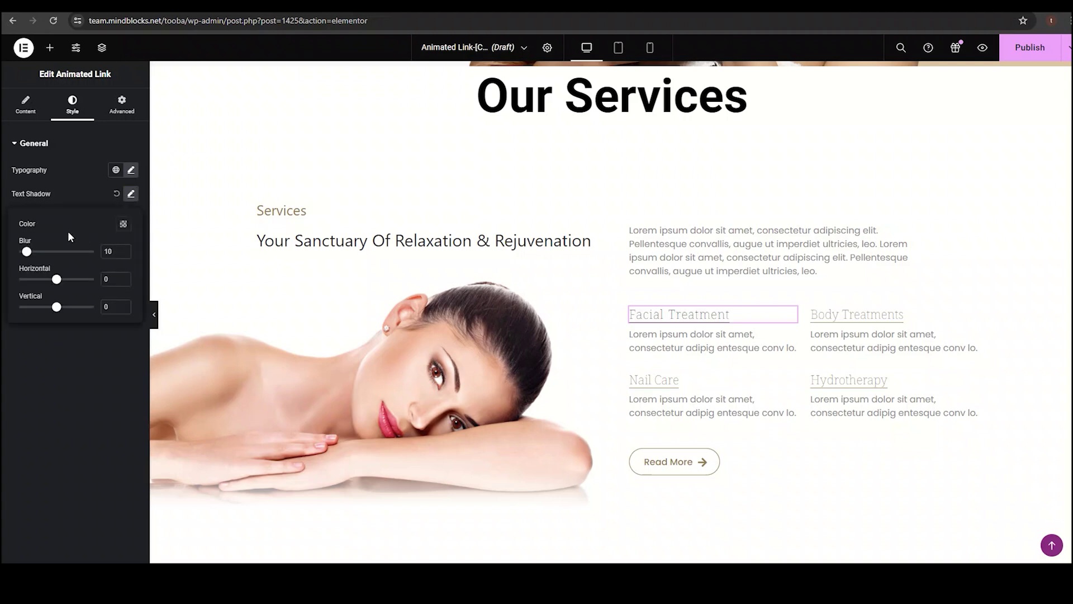
left_click(123, 223)
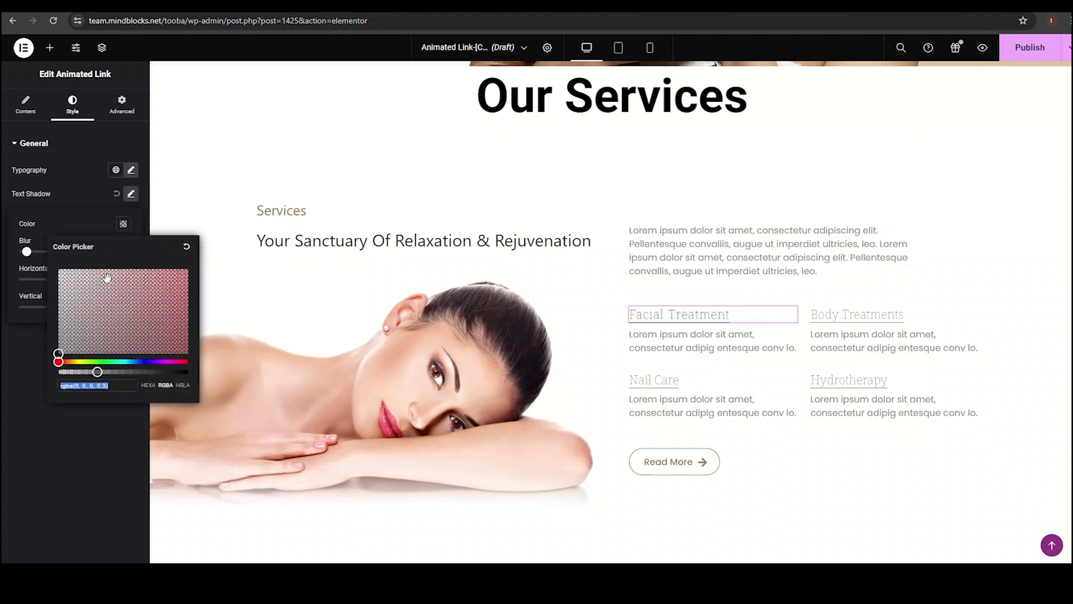
left_click(26, 254)
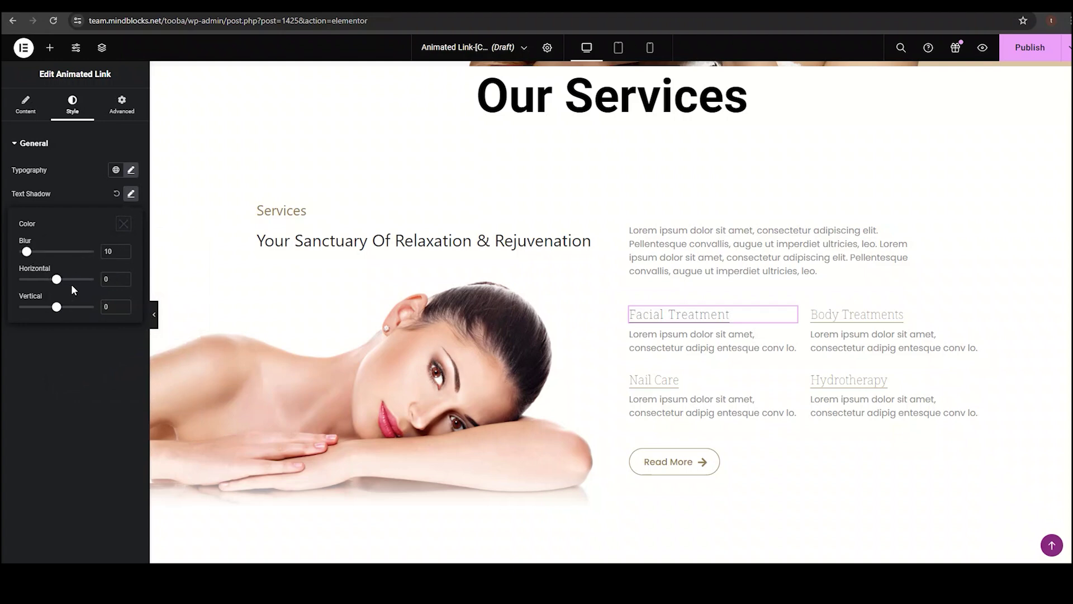
left_click(116, 193)
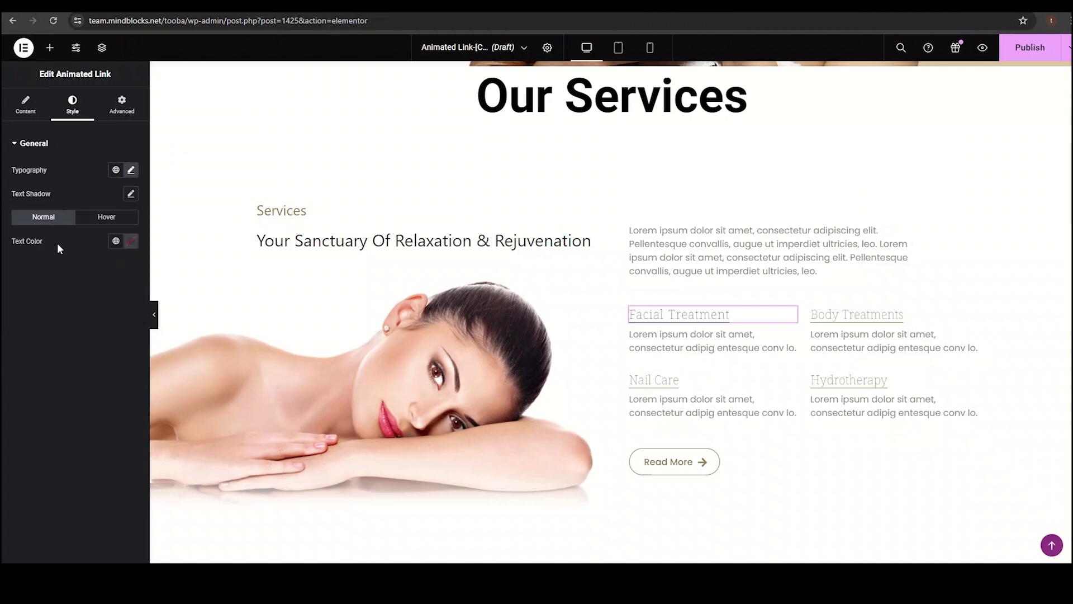
Step: Check the normal text colour, then paste #93784F as the hover text colour
left_click(131, 242)
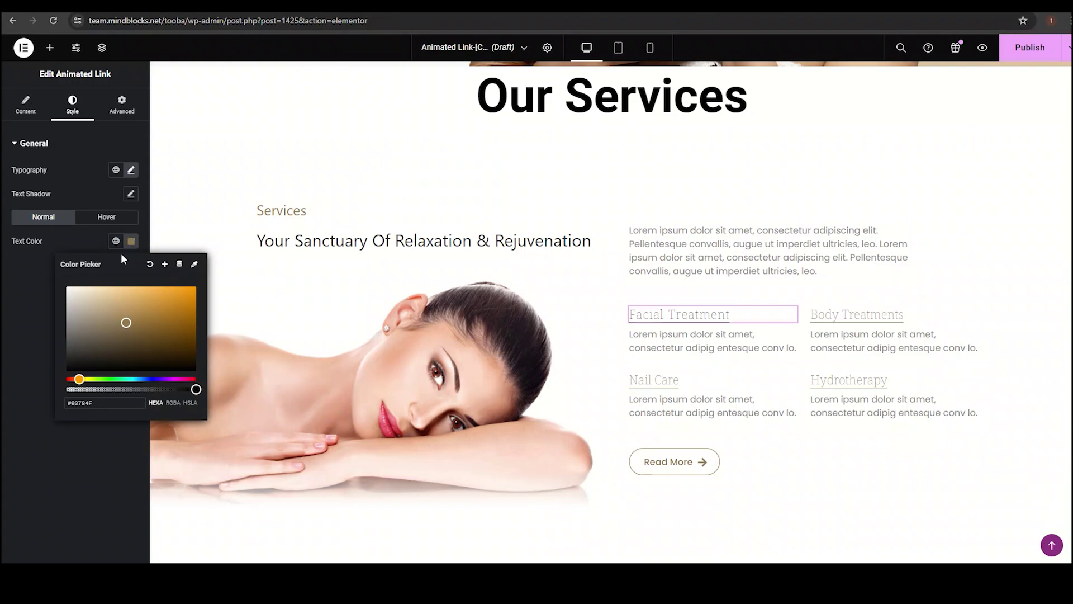
left_click(36, 276)
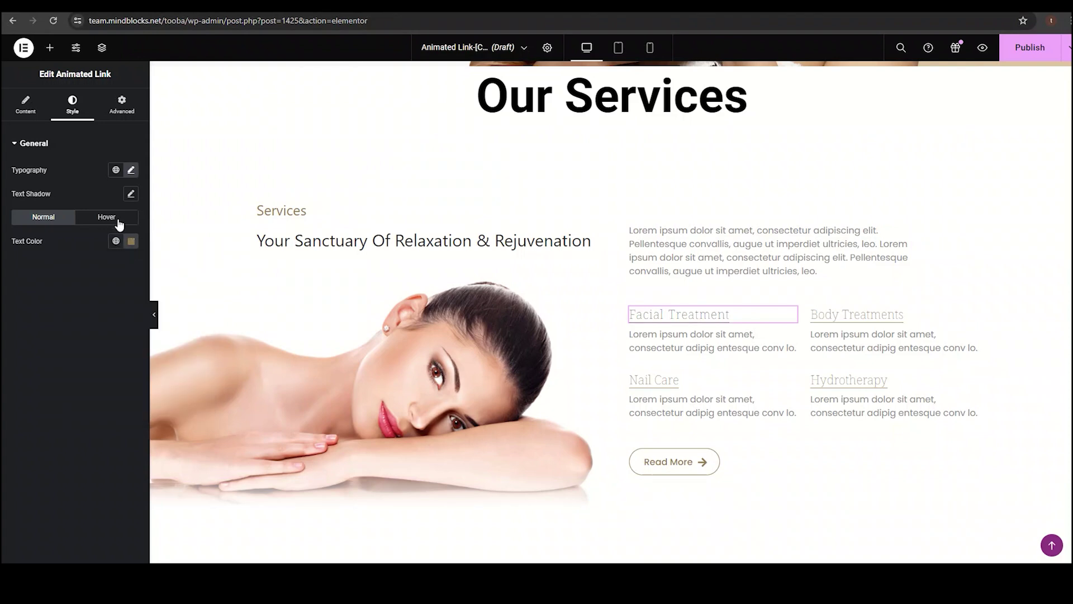
left_click(114, 217)
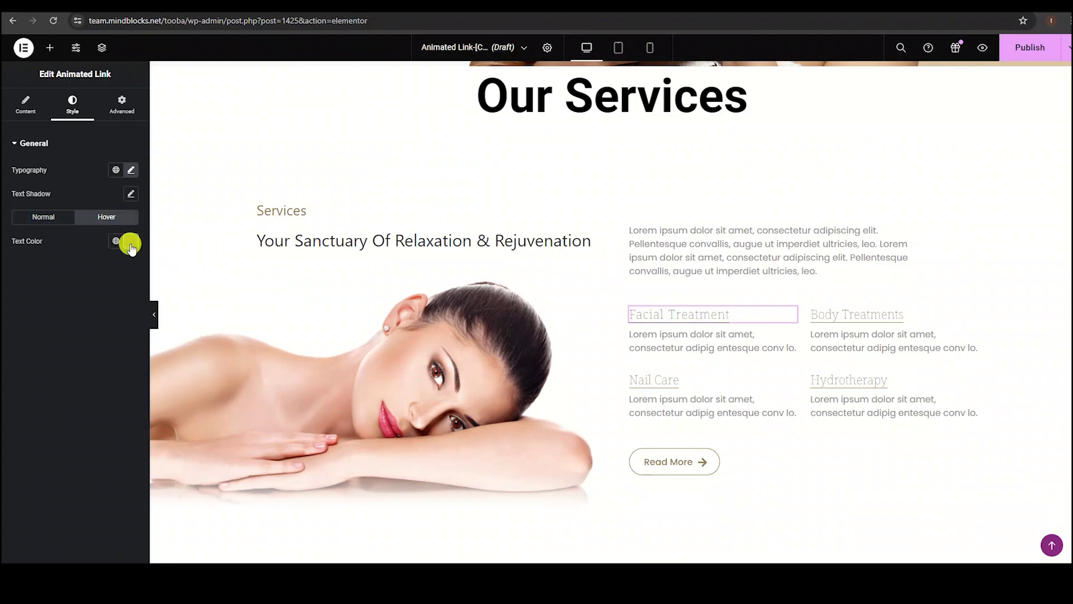
left_click(131, 241)
type("#93784F")
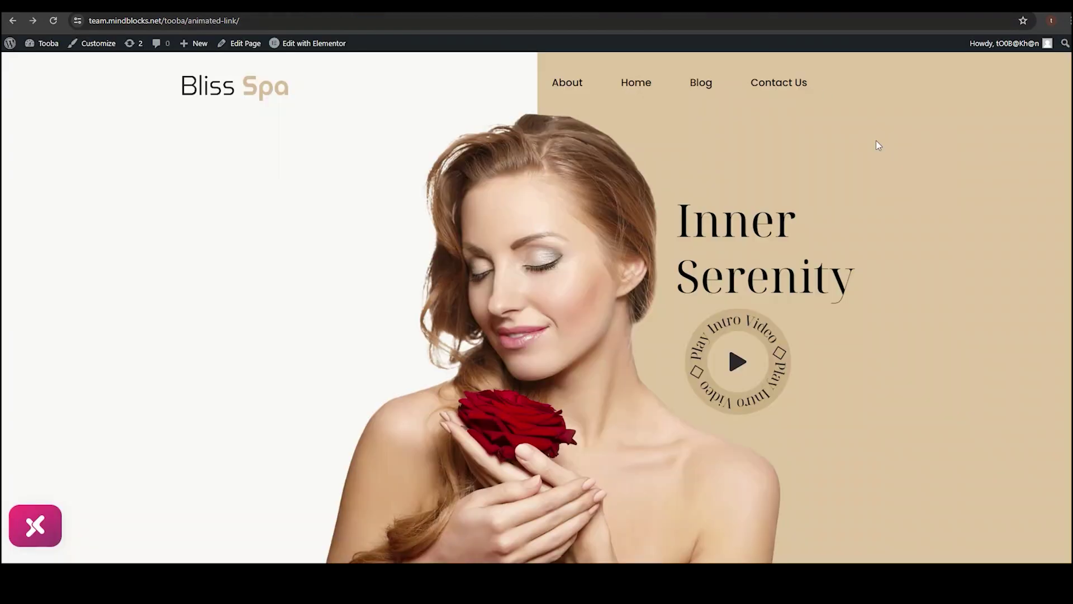
Step: On the live page, click the Facial Treatment link and scroll the services page it opens
scroll(900, 184, "down", 5)
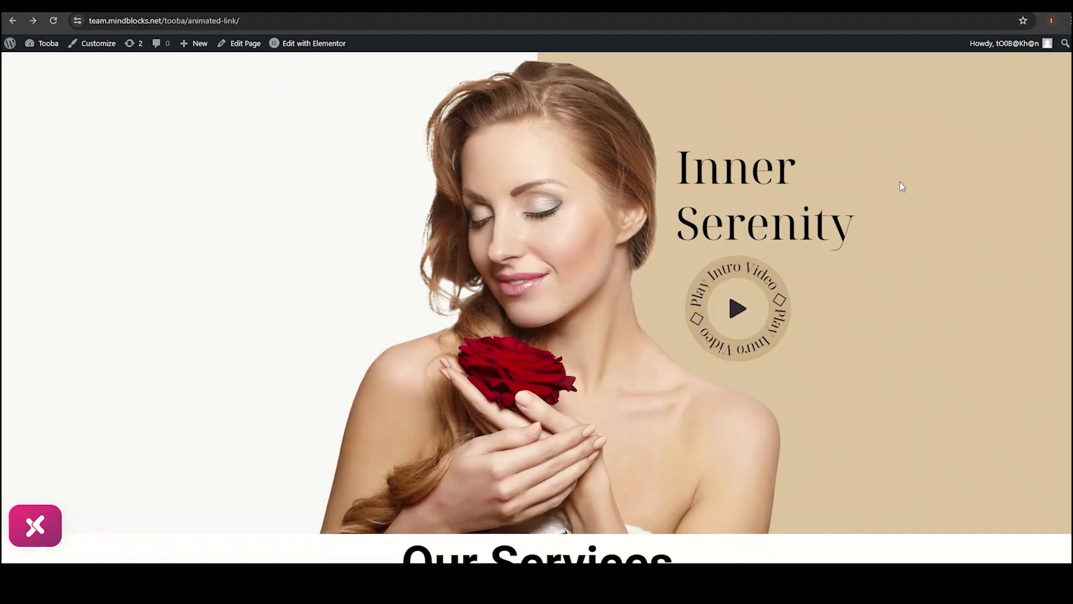
scroll(901, 186, "down", 3)
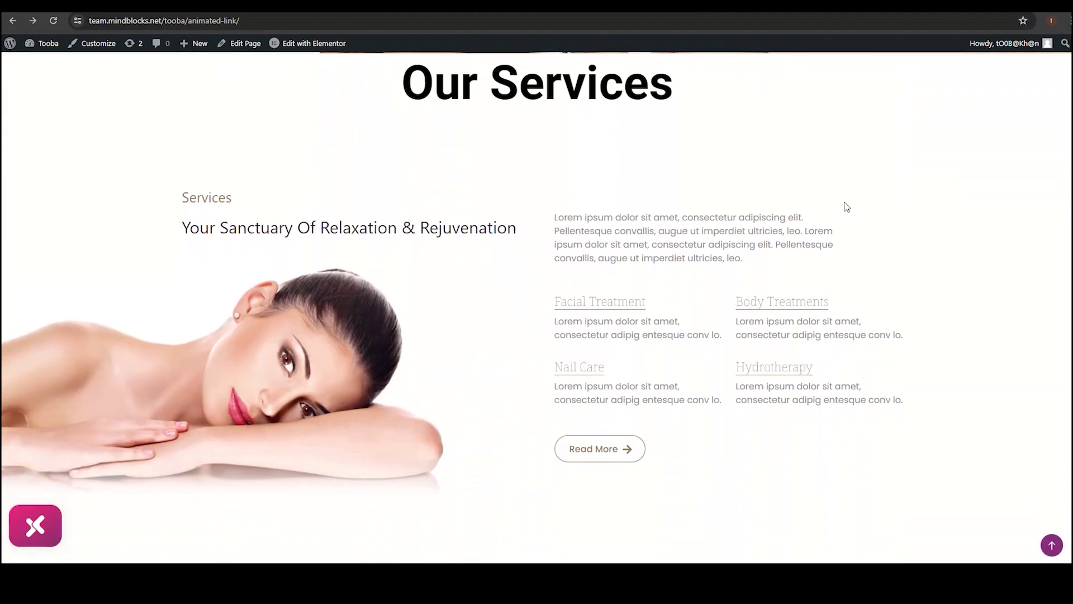
left_click(628, 309)
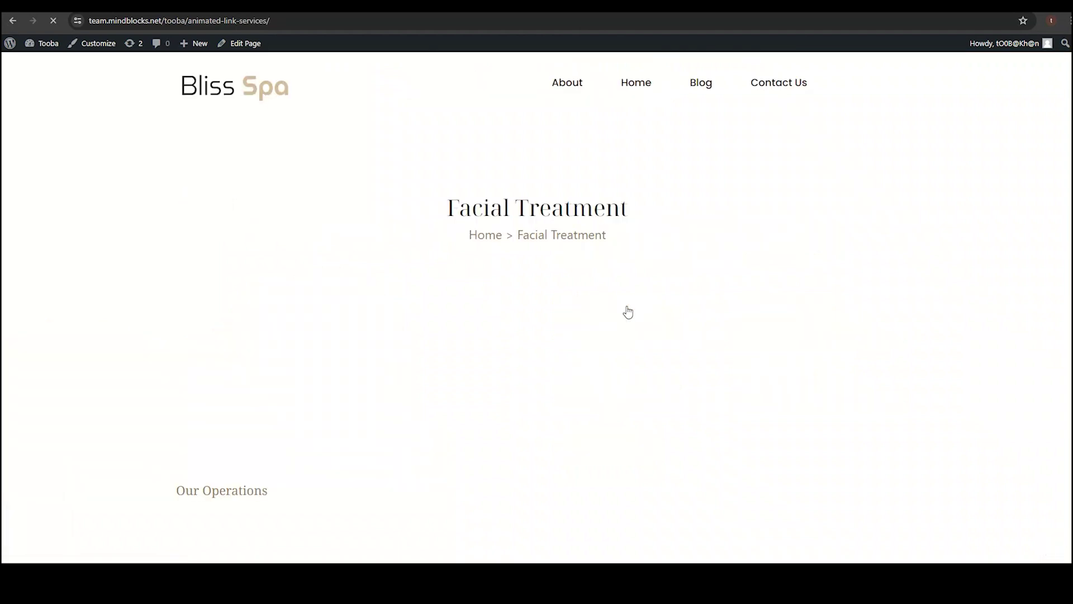
scroll(628, 312, "down", 6)
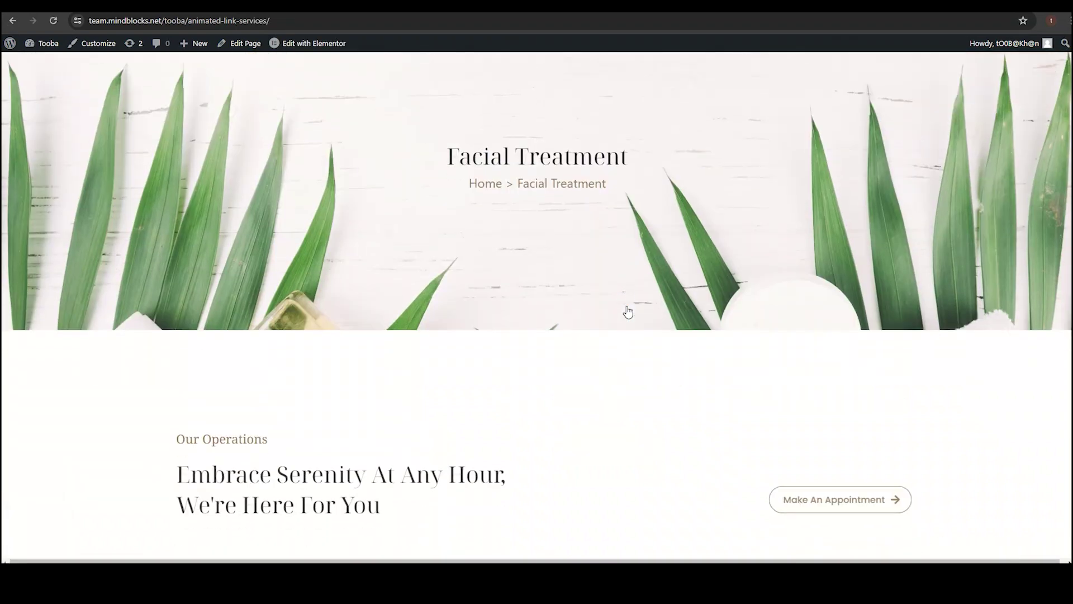
scroll(628, 311, "down", 3)
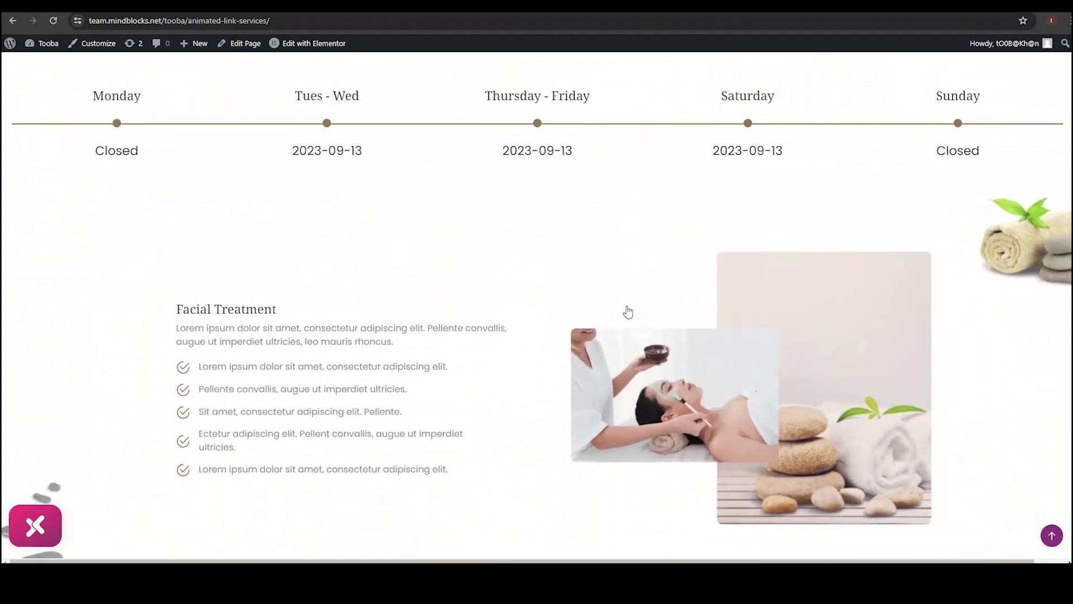
scroll(627, 312, "up", 3)
scroll(627, 312, "up", 7)
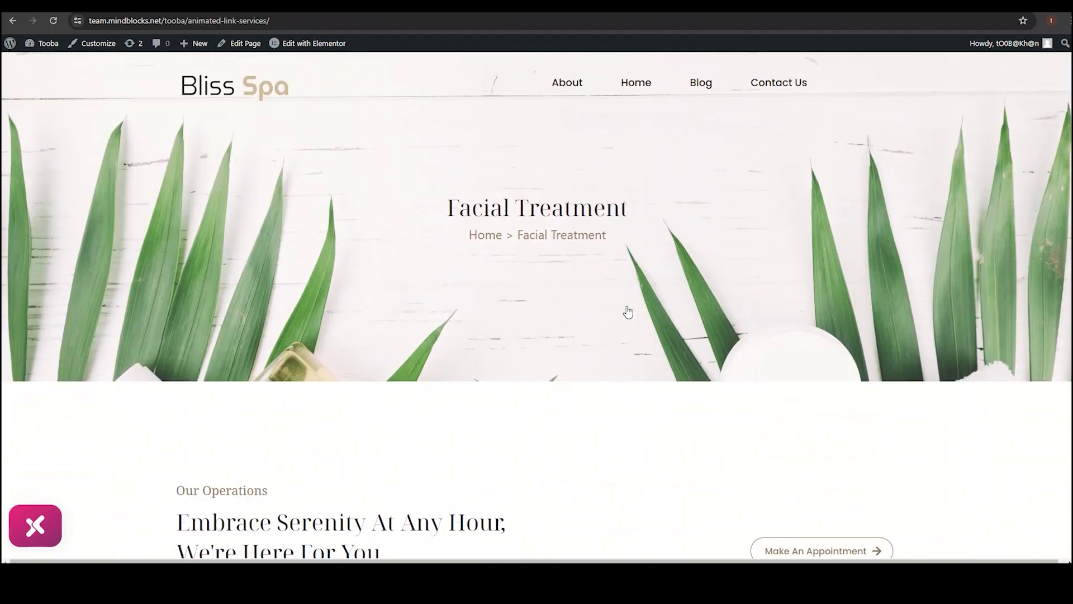